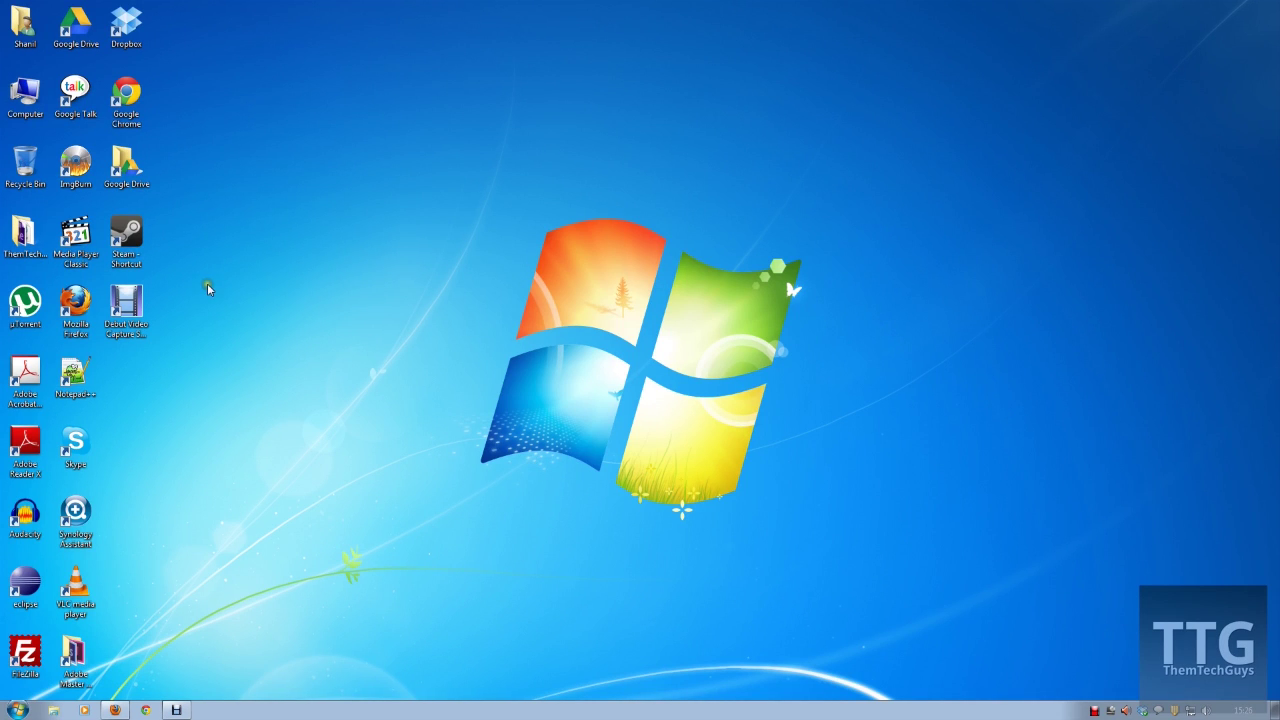
Open CCleaner from the Recycle Bin and reposition its window near the middle of the desktop
{"action": "right_click", "coordinate": [30, 168]}
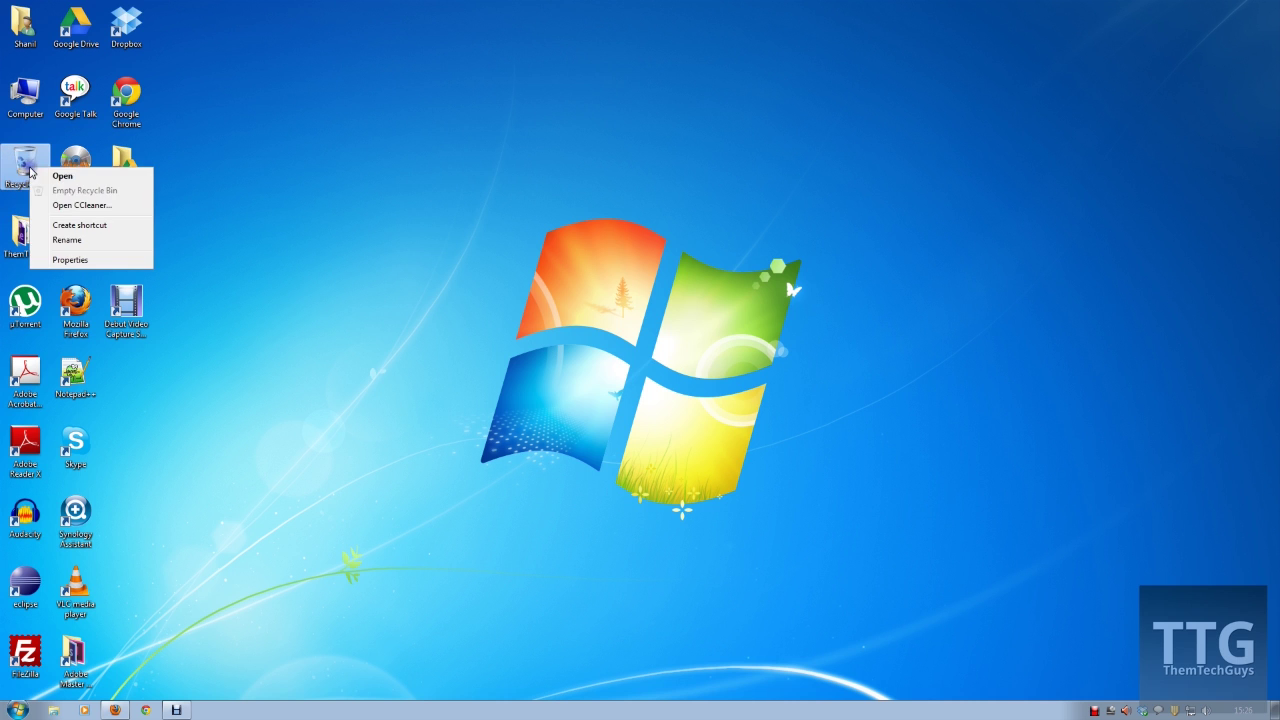
{"action": "left_click", "coordinate": [62, 205]}
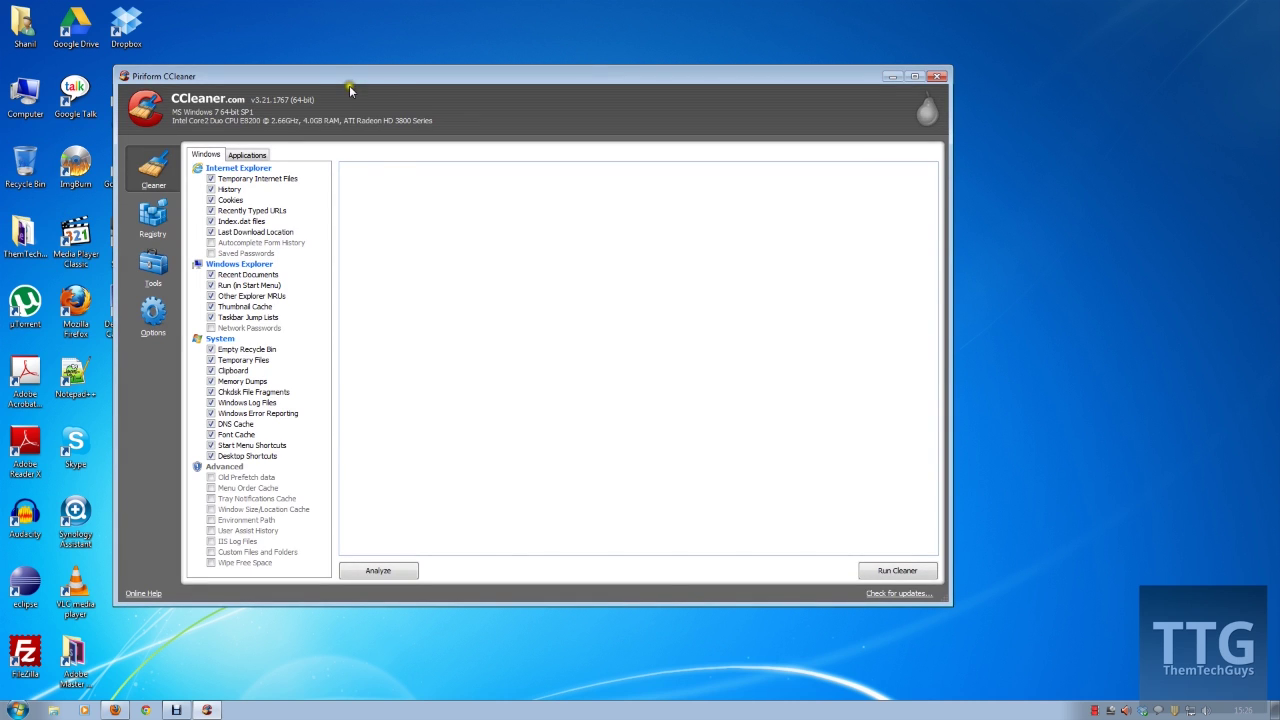
{"action": "left_click_drag", "start_coordinate": [360, 80], "coordinate": [490, 72]}
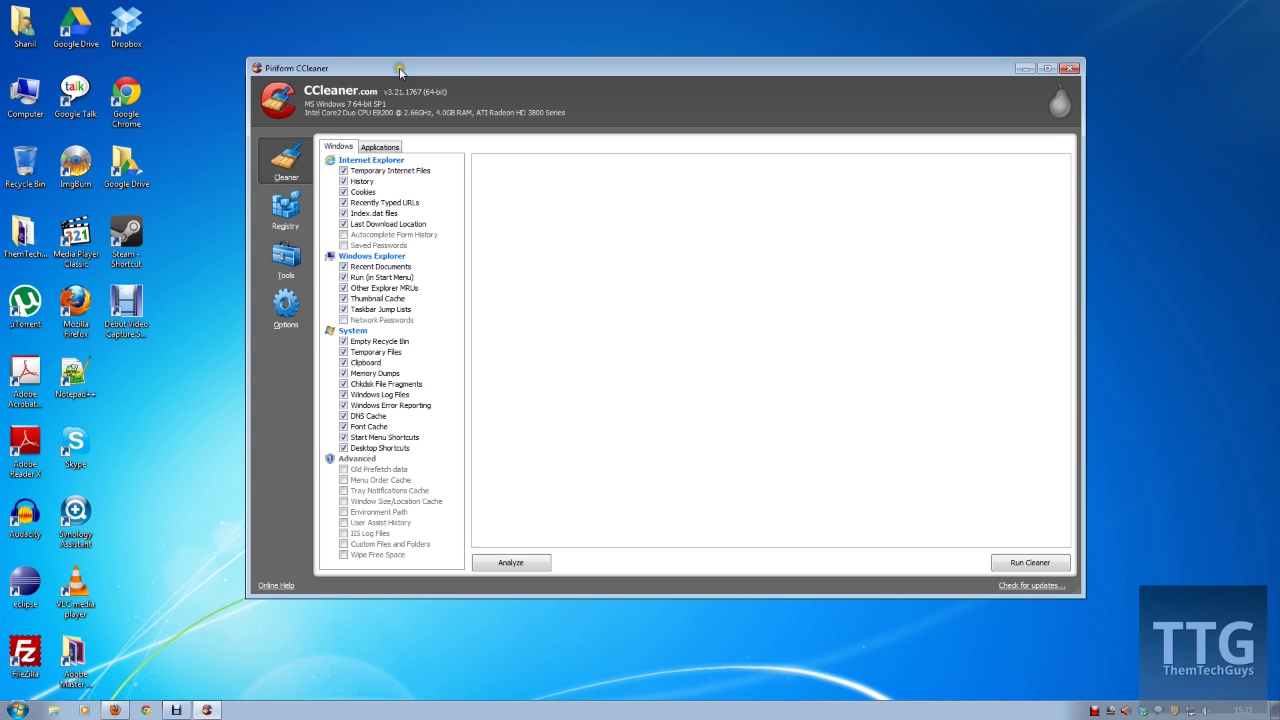
{"action": "left_click_drag", "start_coordinate": [398, 68], "coordinate": [370, 78]}
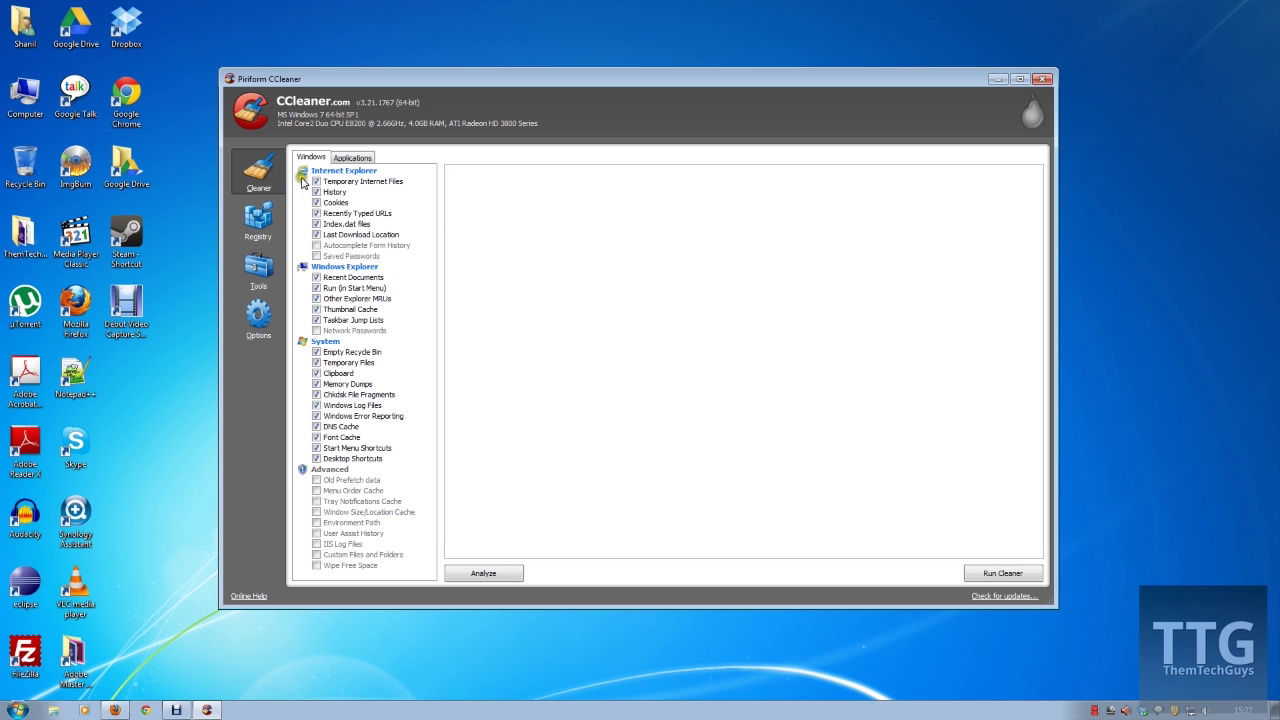
Review the cleaning options offered for Windows and for installed applications
{"action": "left_click", "coordinate": [358, 158]}
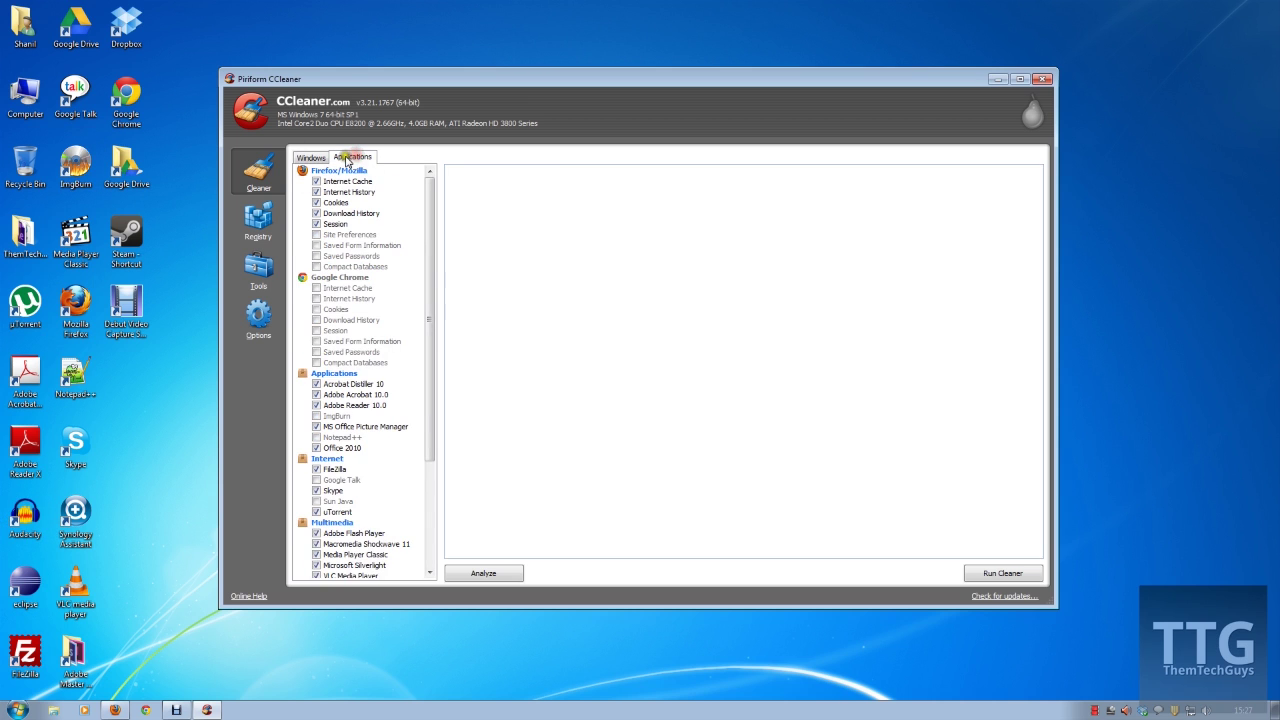
{"action": "left_click", "coordinate": [317, 157]}
{"action": "left_click", "coordinate": [337, 158]}
{"action": "left_click", "coordinate": [316, 157]}
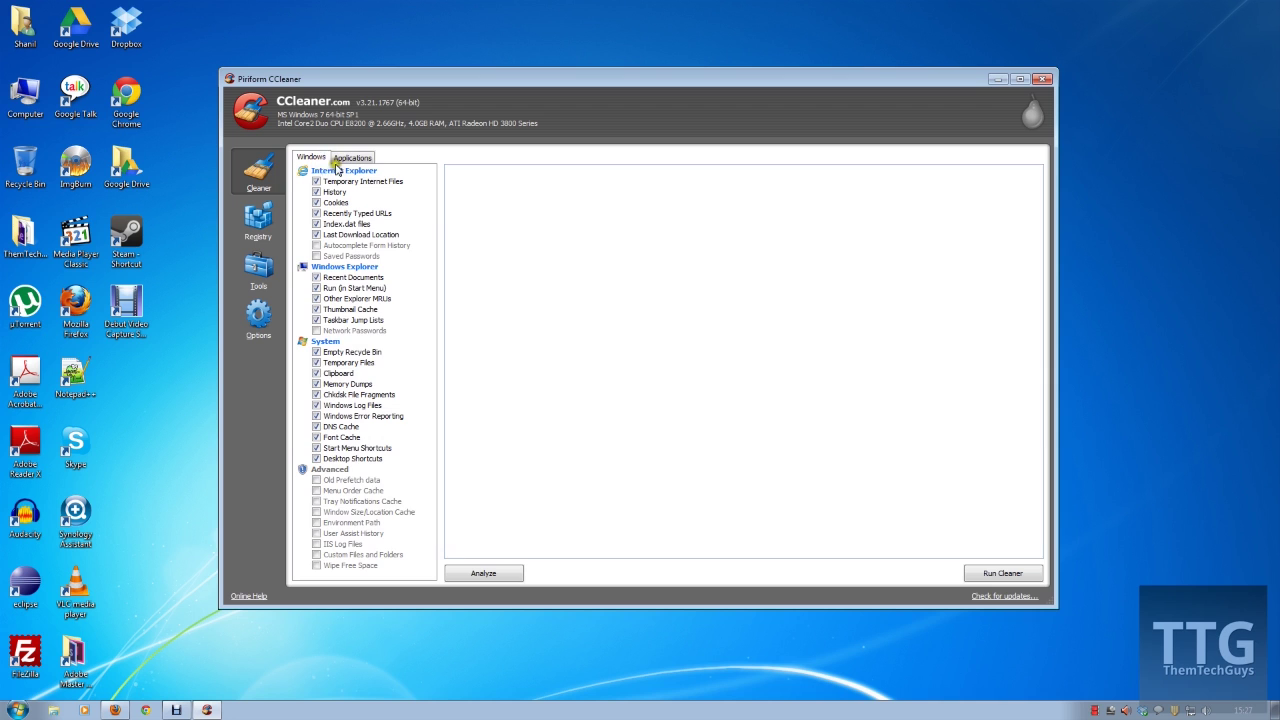
{"action": "left_click", "coordinate": [350, 158]}
{"action": "scroll", "coordinate": [366, 286], "scroll_direction": "down", "scroll_amount": 3}
{"action": "scroll", "coordinate": [364, 290], "scroll_direction": "up", "scroll_amount": 3}
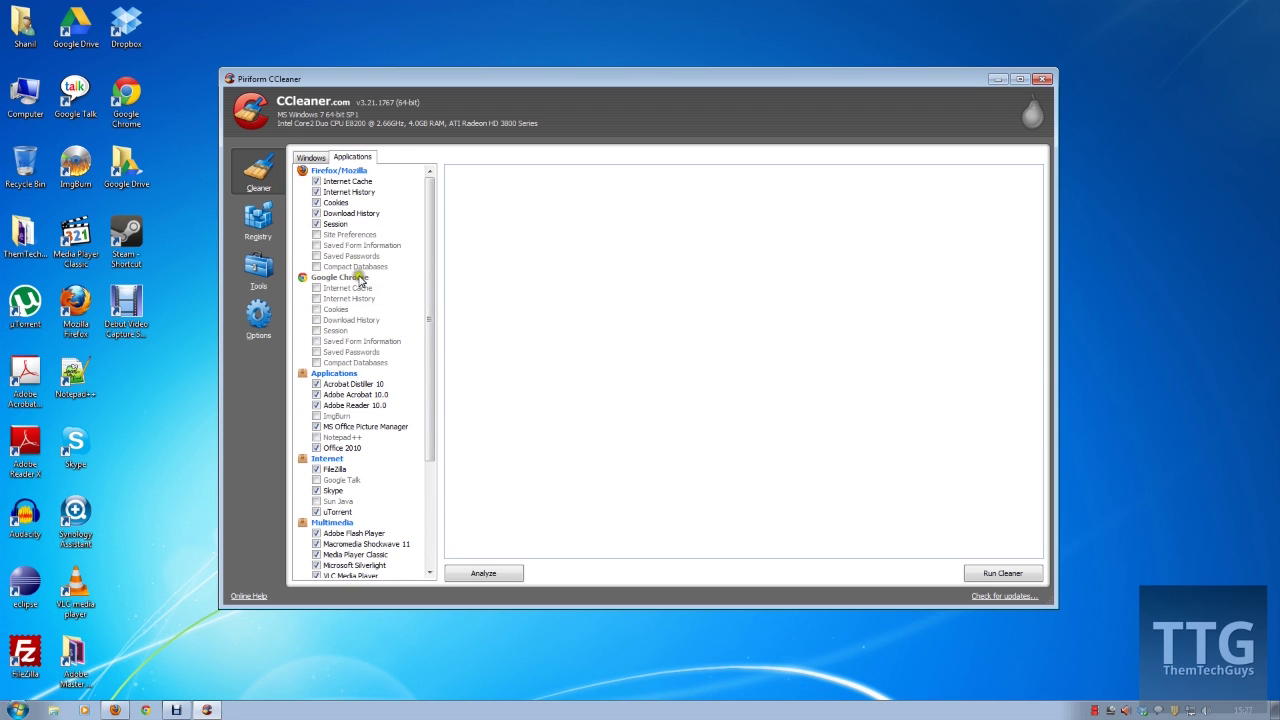
{"action": "left_click", "coordinate": [308, 159]}
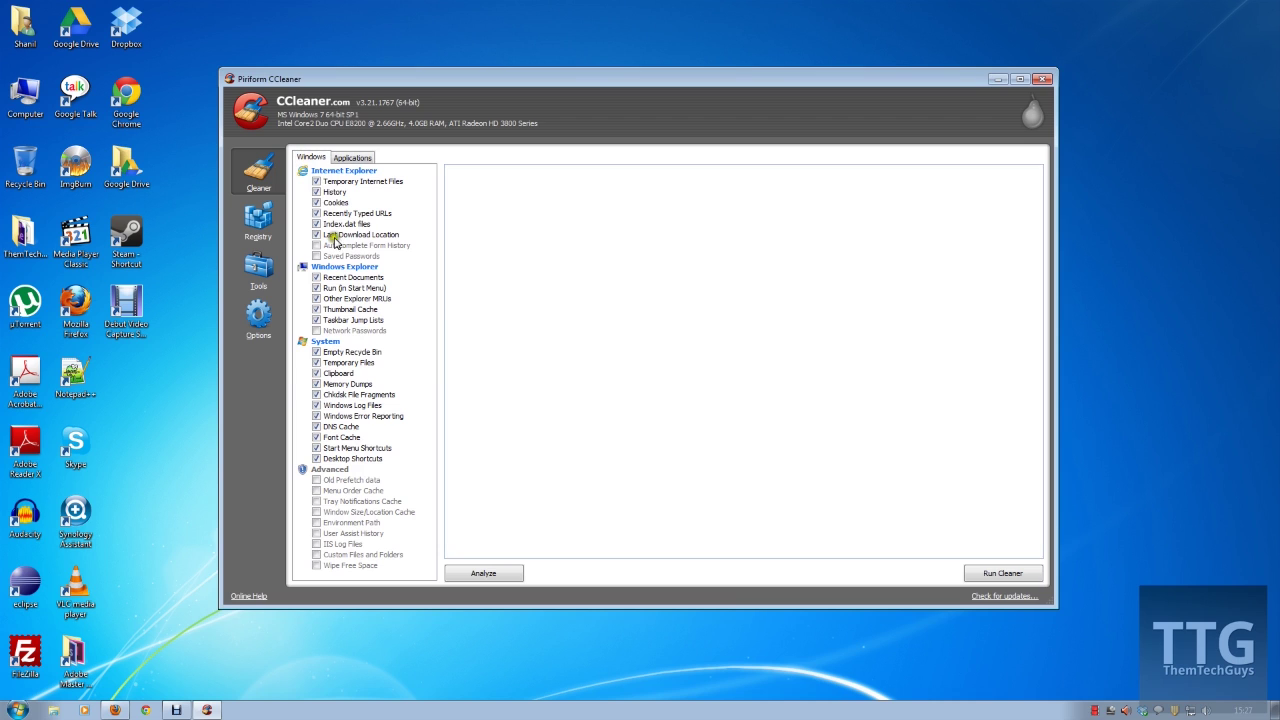
{"action": "left_click", "coordinate": [335, 266]}
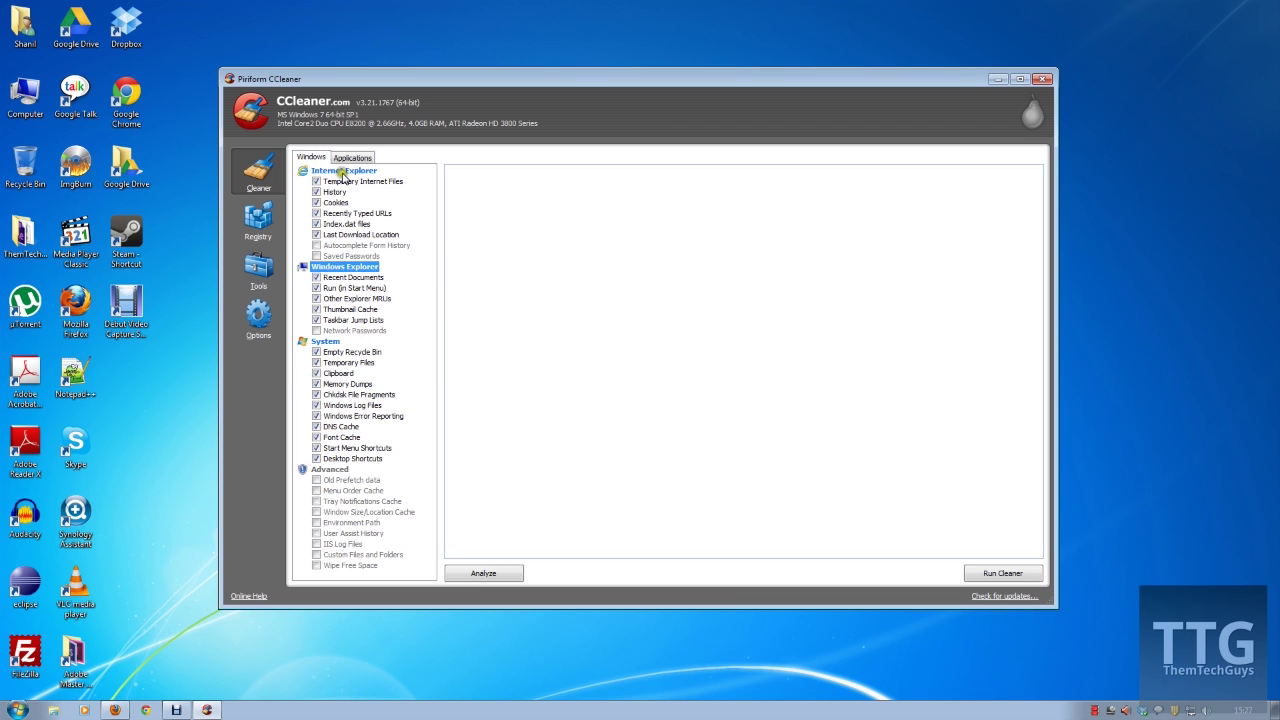
Include Saved Passwords and Autocomplete Form History in the Internet Explorer items to clean
{"action": "left_click", "coordinate": [346, 172]}
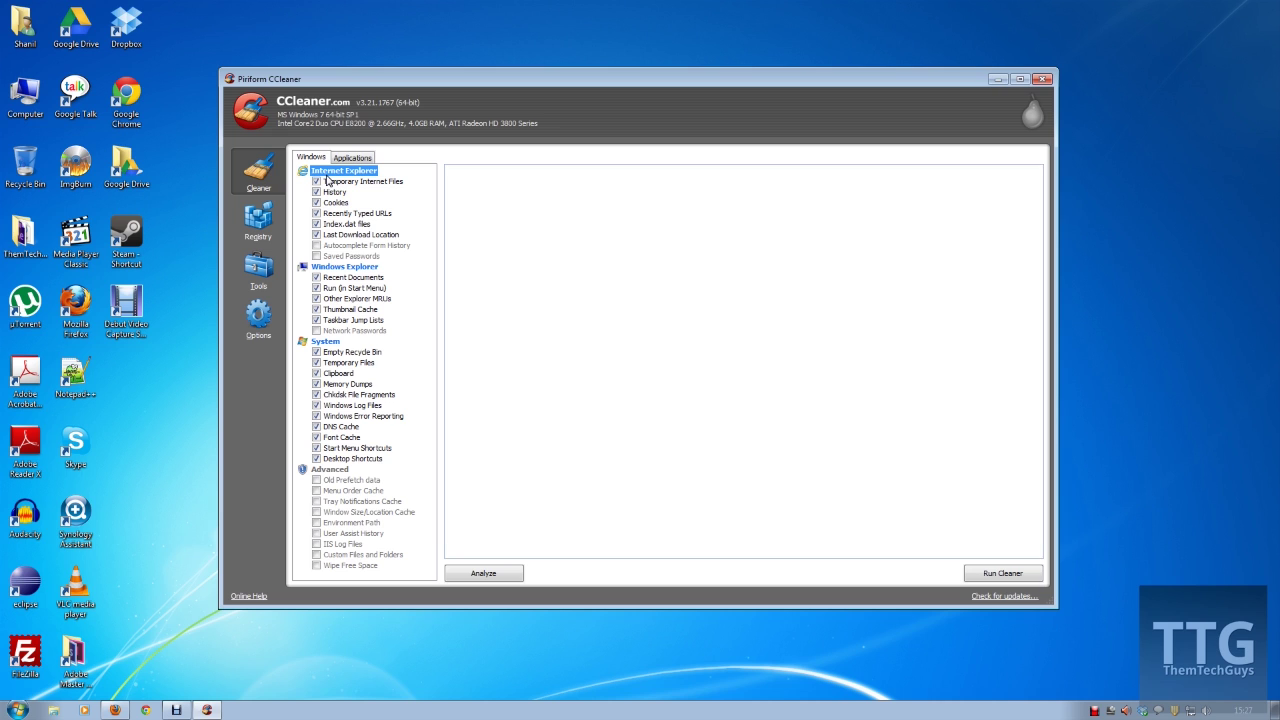
{"action": "left_click", "coordinate": [316, 256]}
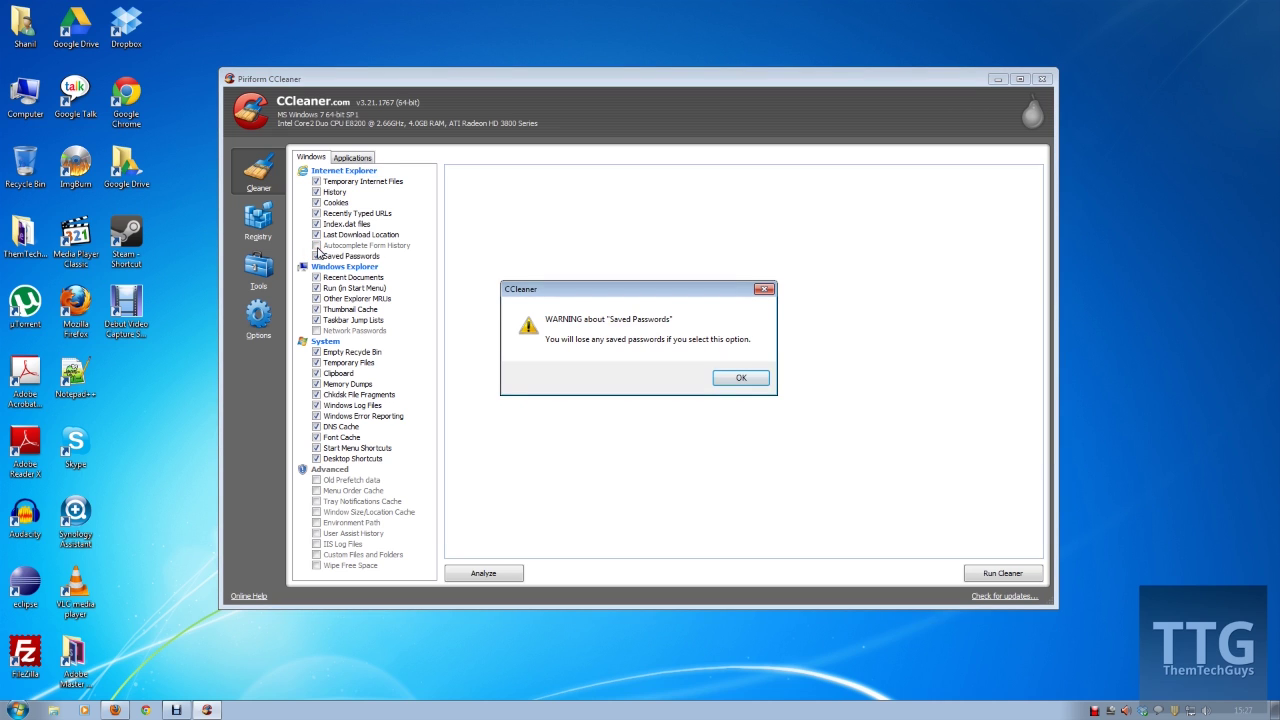
{"action": "key", "text": "Return"}
{"action": "left_click", "coordinate": [316, 245]}
Examine the Windows Explorer and System cleaning categories and look through the computer's list of all programs
{"action": "left_click", "coordinate": [335, 268]}
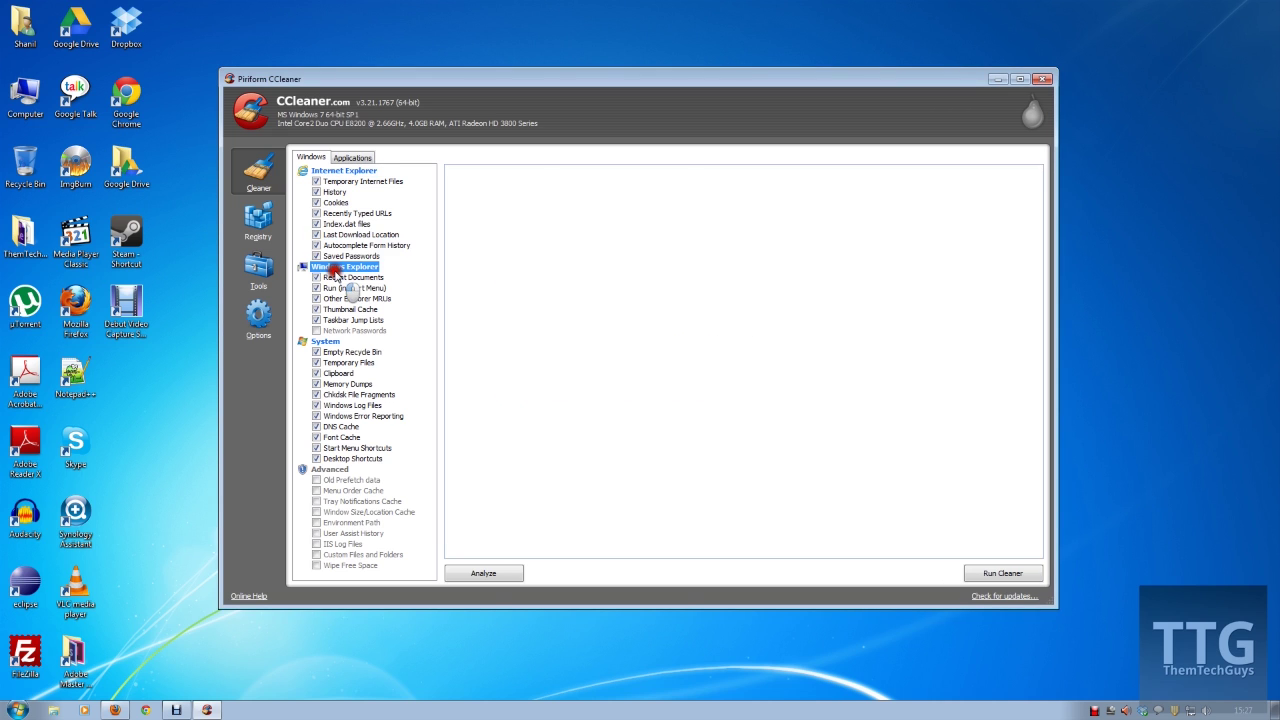
{"action": "left_click", "coordinate": [340, 289]}
{"action": "left_click", "coordinate": [241, 409]}
{"action": "key", "text": "super"}
{"action": "left_click", "coordinate": [86, 655]}
{"action": "scroll", "coordinate": [97, 565], "scroll_direction": "down", "scroll_amount": 2}
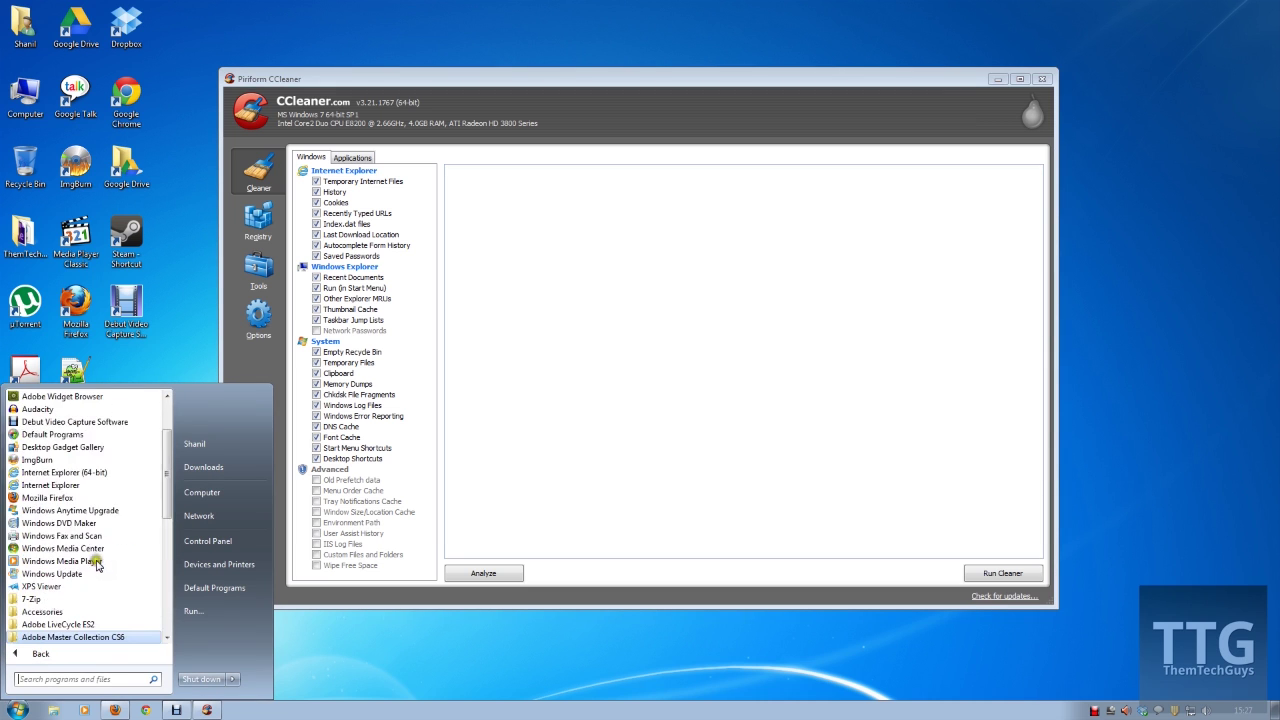
{"action": "scroll", "coordinate": [97, 565], "scroll_direction": "up", "scroll_amount": 2}
{"action": "left_click", "coordinate": [352, 266]}
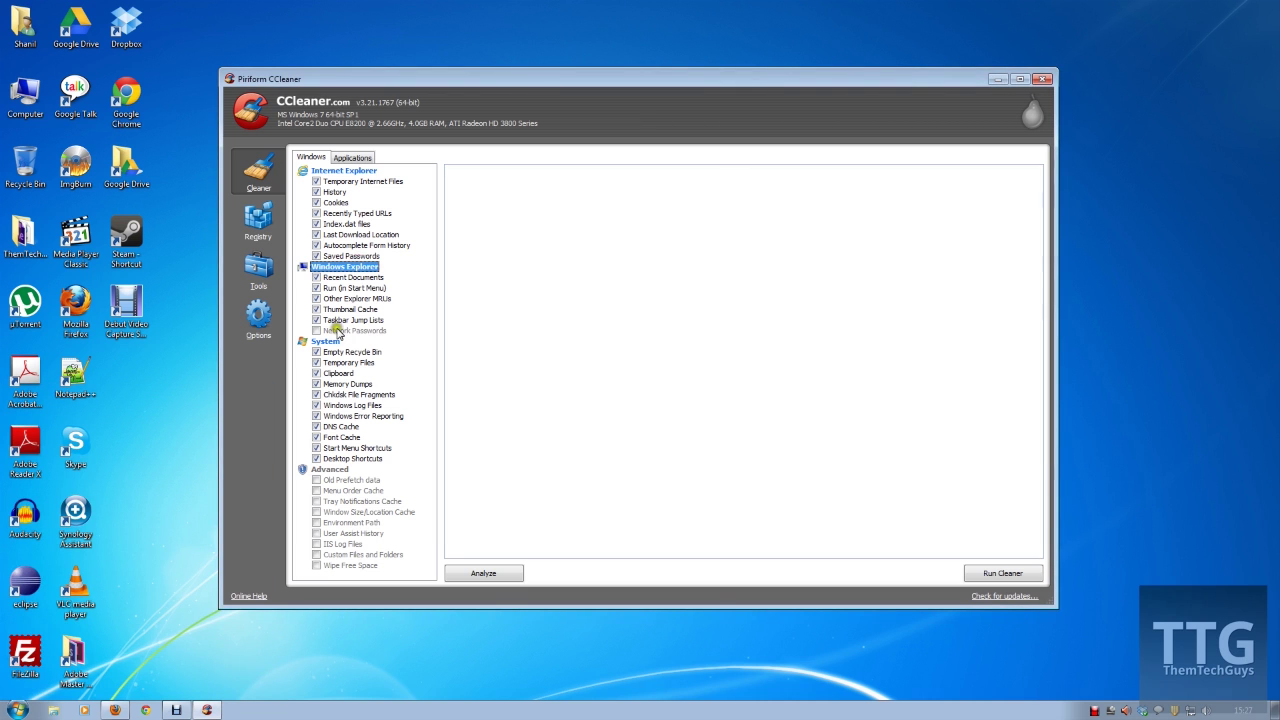
{"action": "left_click", "coordinate": [334, 341]}
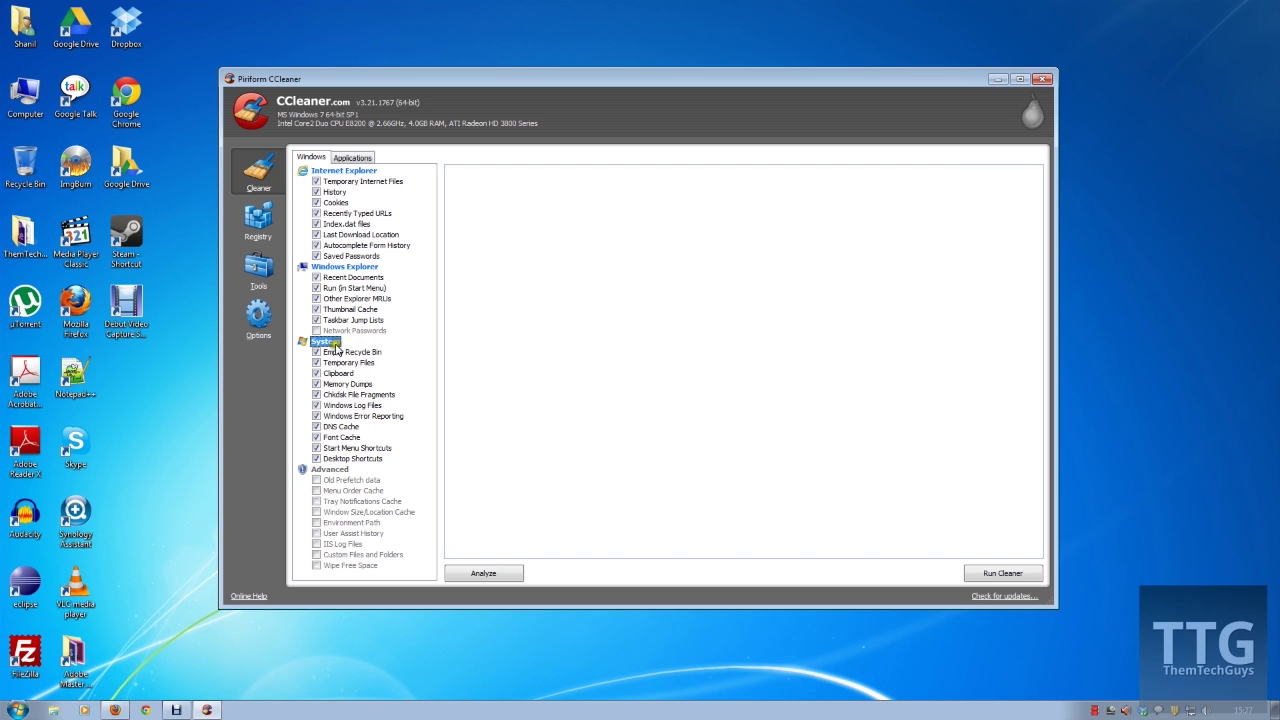
Try enabling Old Prefetch data and Wipe Free Space among the Advanced cleaning options, and deselect both again
{"action": "left_click", "coordinate": [330, 469]}
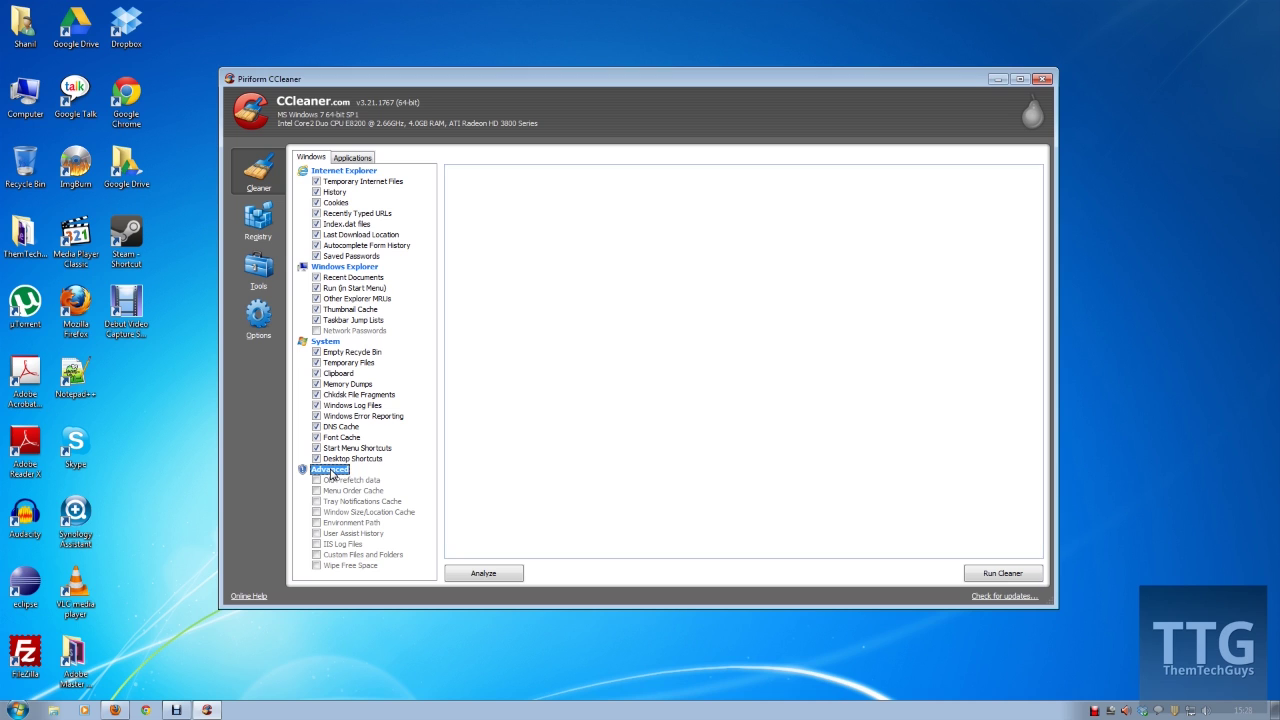
{"action": "left_click", "coordinate": [333, 480]}
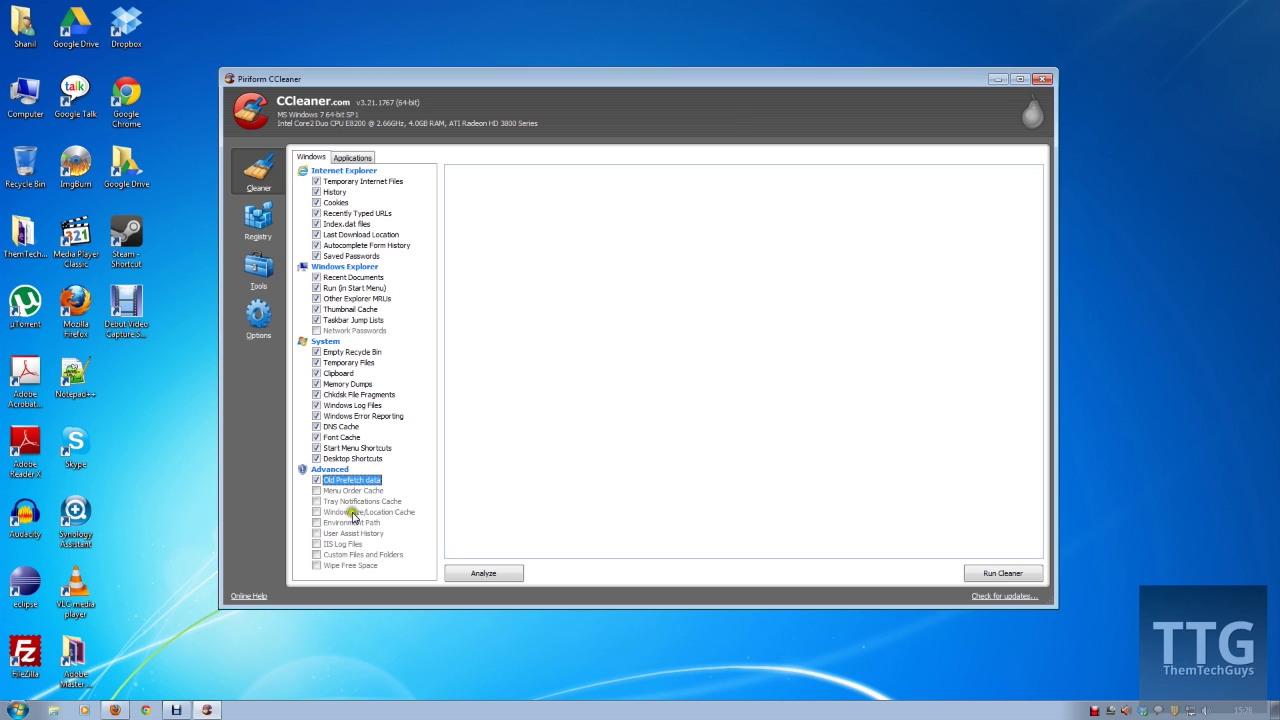
{"action": "left_click", "coordinate": [330, 512]}
{"action": "left_click", "coordinate": [335, 490]}
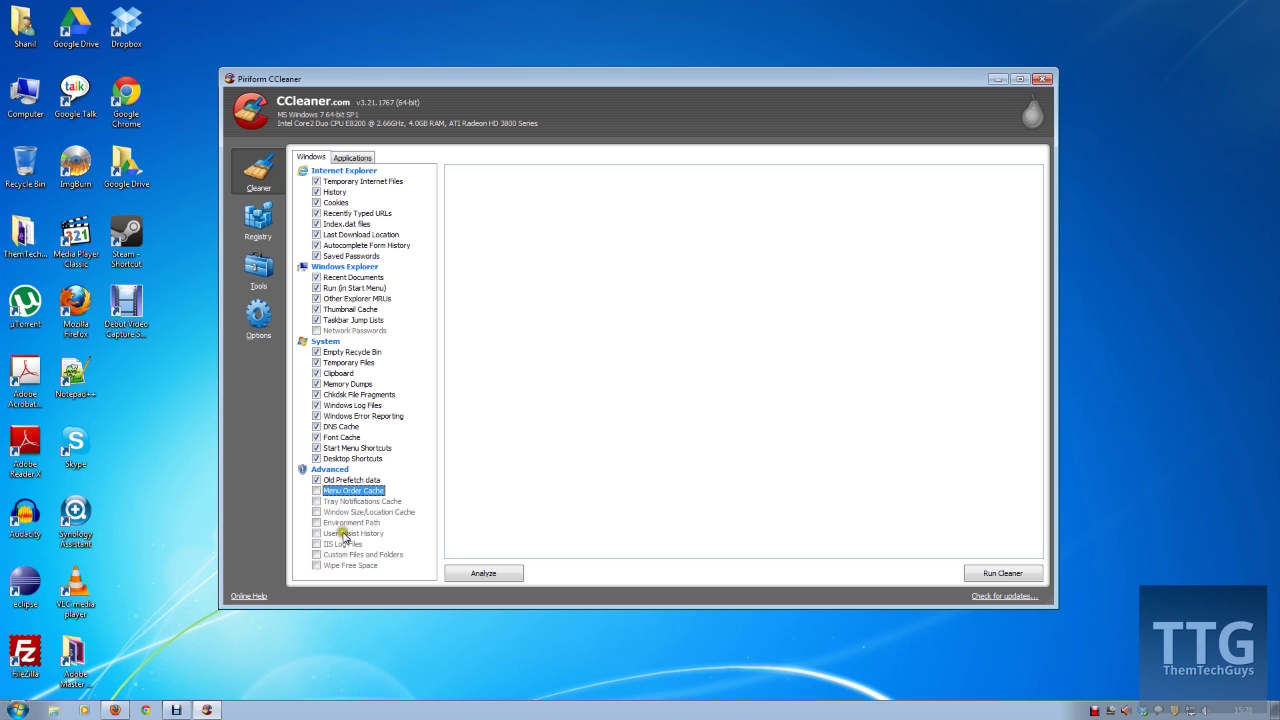
{"action": "left_click", "coordinate": [345, 566]}
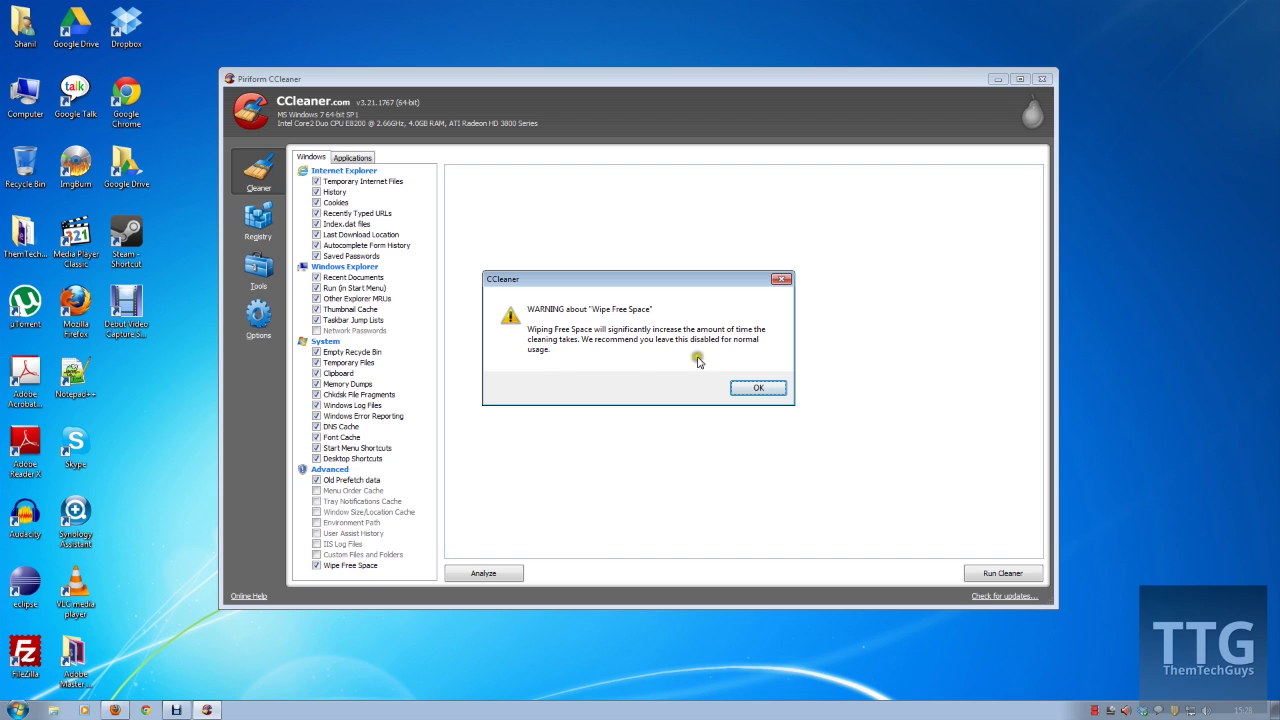
{"action": "left_click", "coordinate": [769, 391]}
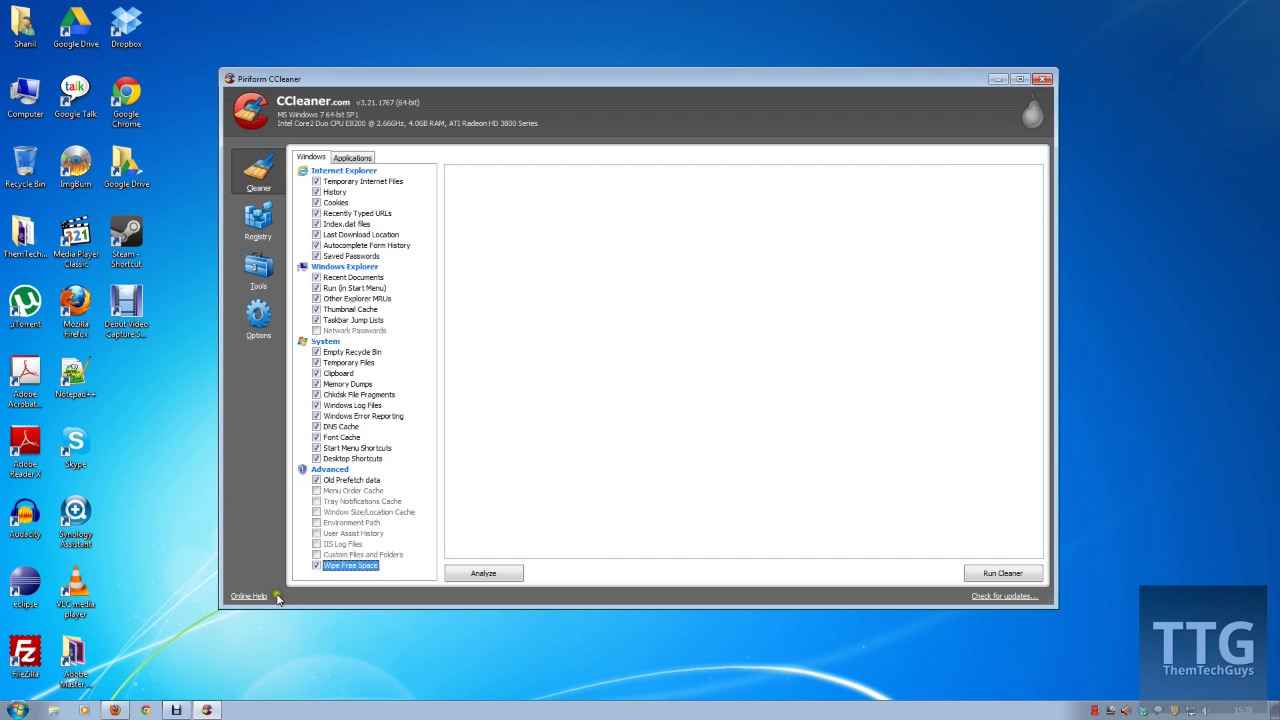
{"action": "left_click", "coordinate": [316, 566]}
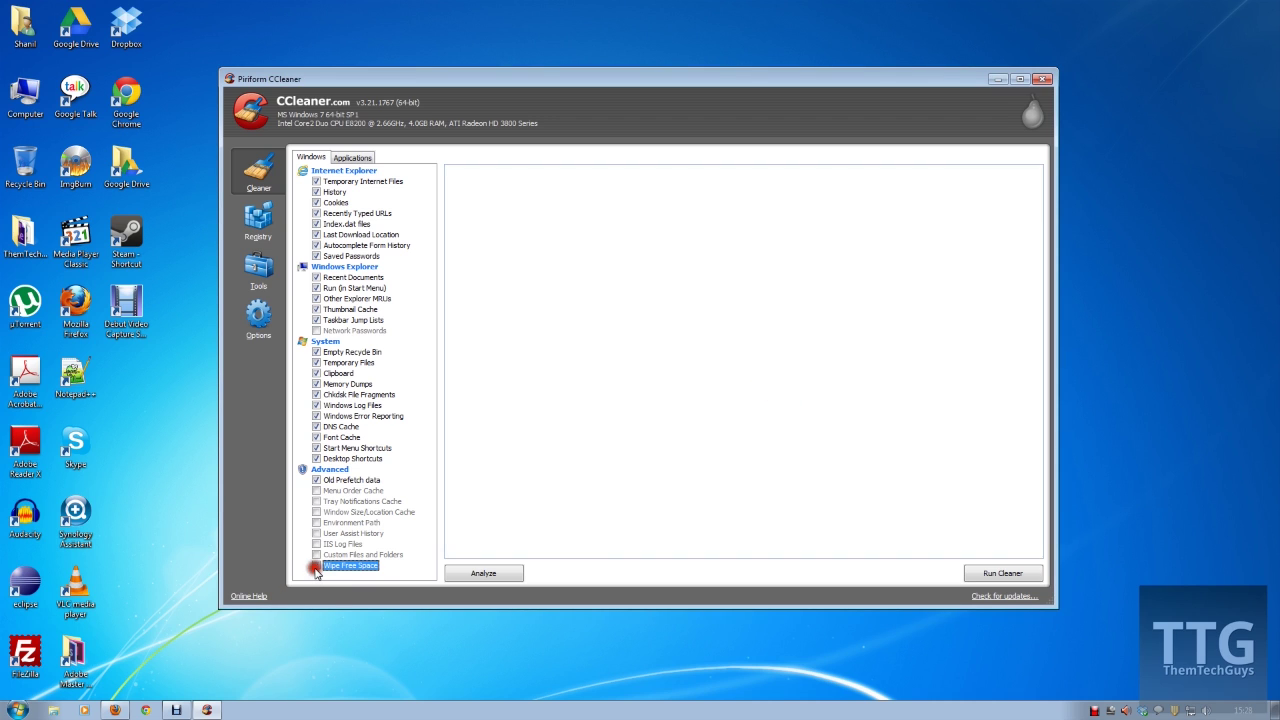
{"action": "left_click", "coordinate": [322, 481]}
{"action": "left_click", "coordinate": [317, 481]}
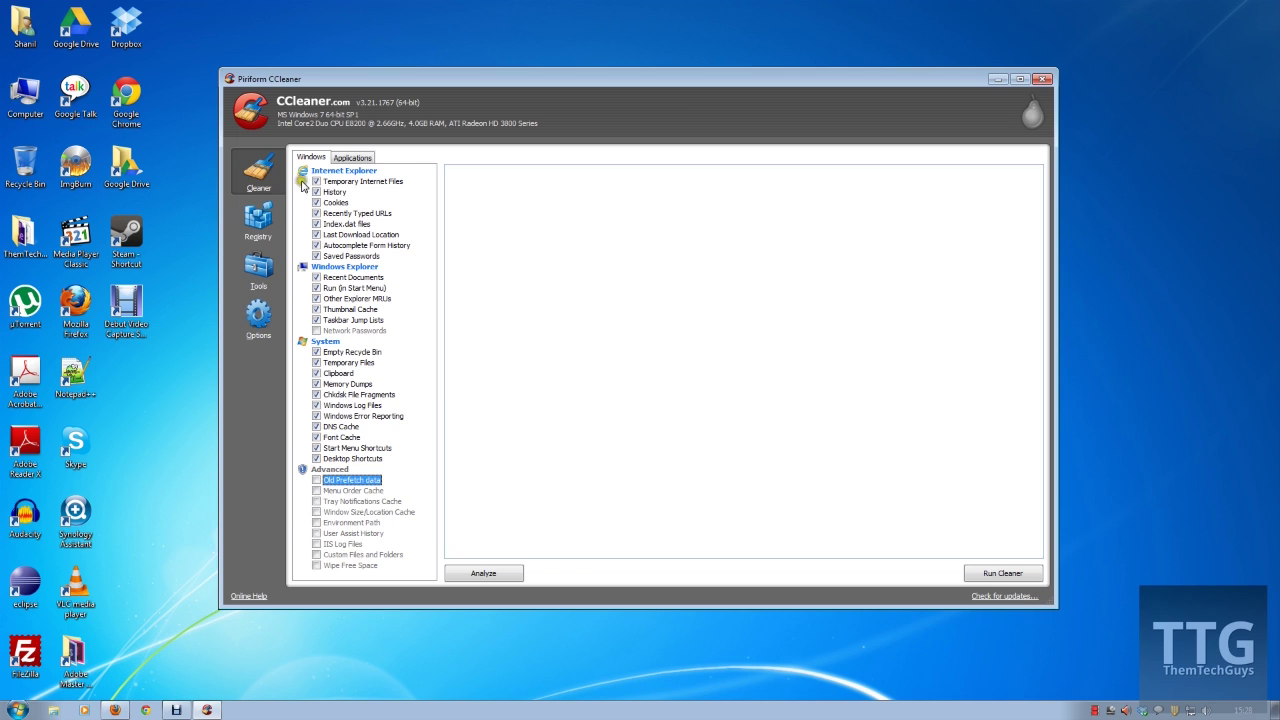
Examine the application cleaning options for Firefox, Google Chrome and the other installed programs, and return to the Windows options
{"action": "left_click", "coordinate": [352, 157]}
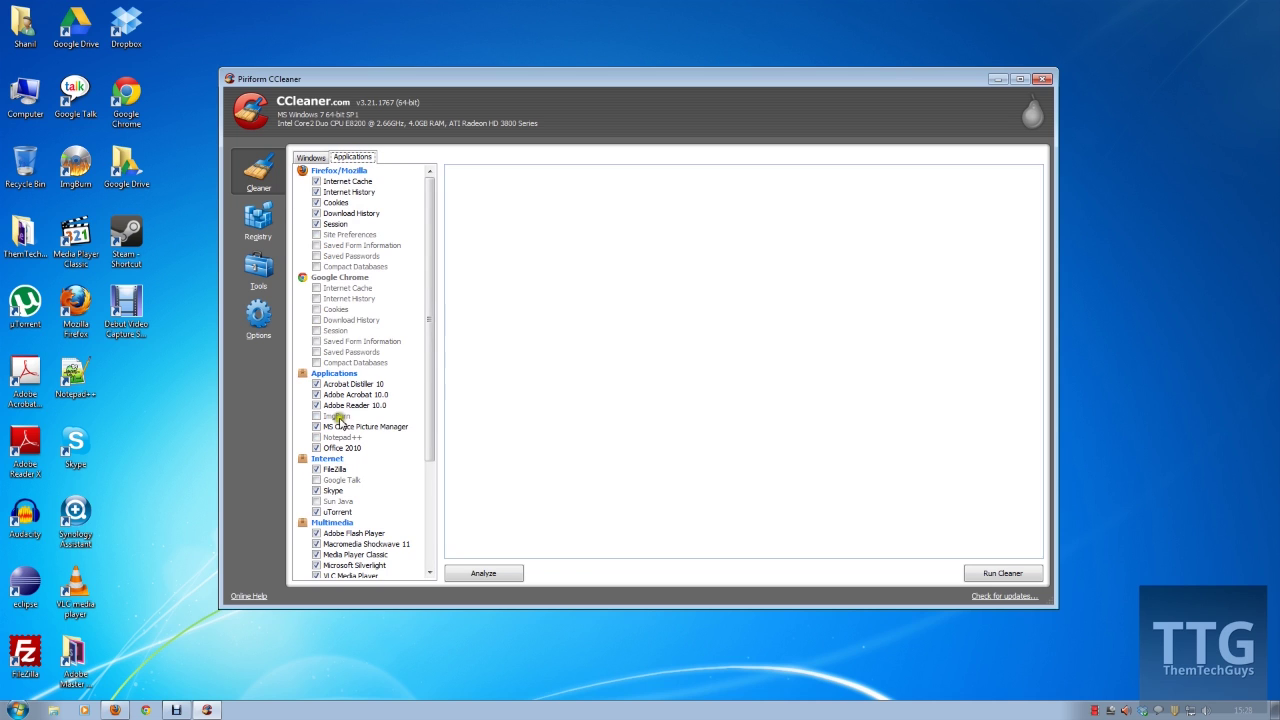
{"action": "left_click_drag", "start_coordinate": [428, 338], "coordinate": [437, 271]}
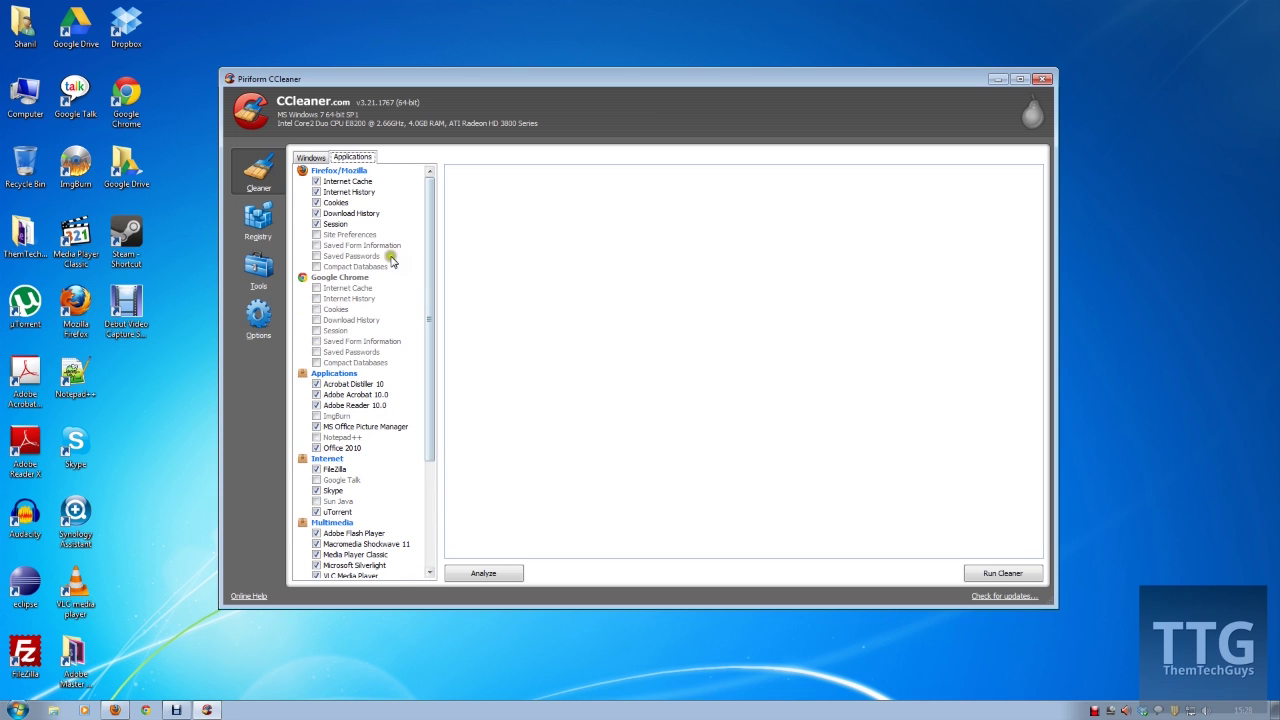
{"action": "left_click", "coordinate": [324, 170]}
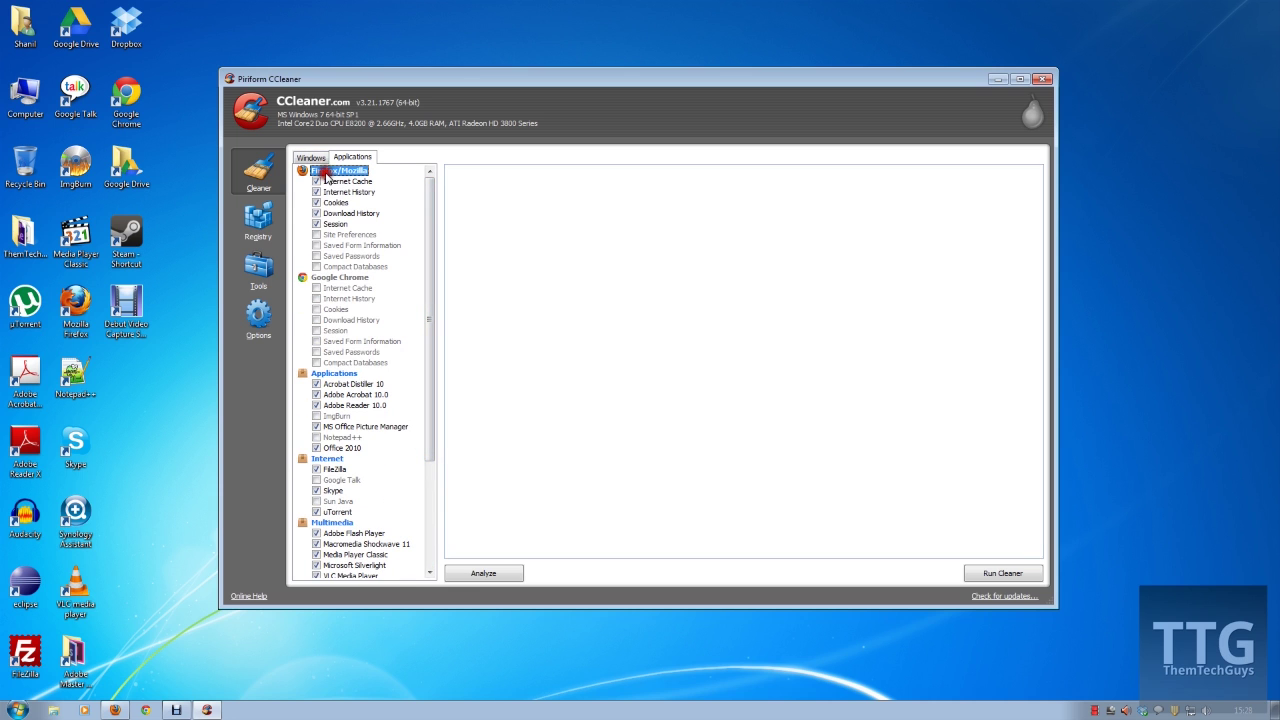
{"action": "left_click_drag", "start_coordinate": [426, 270], "coordinate": [429, 289]}
{"action": "left_click", "coordinate": [360, 258]}
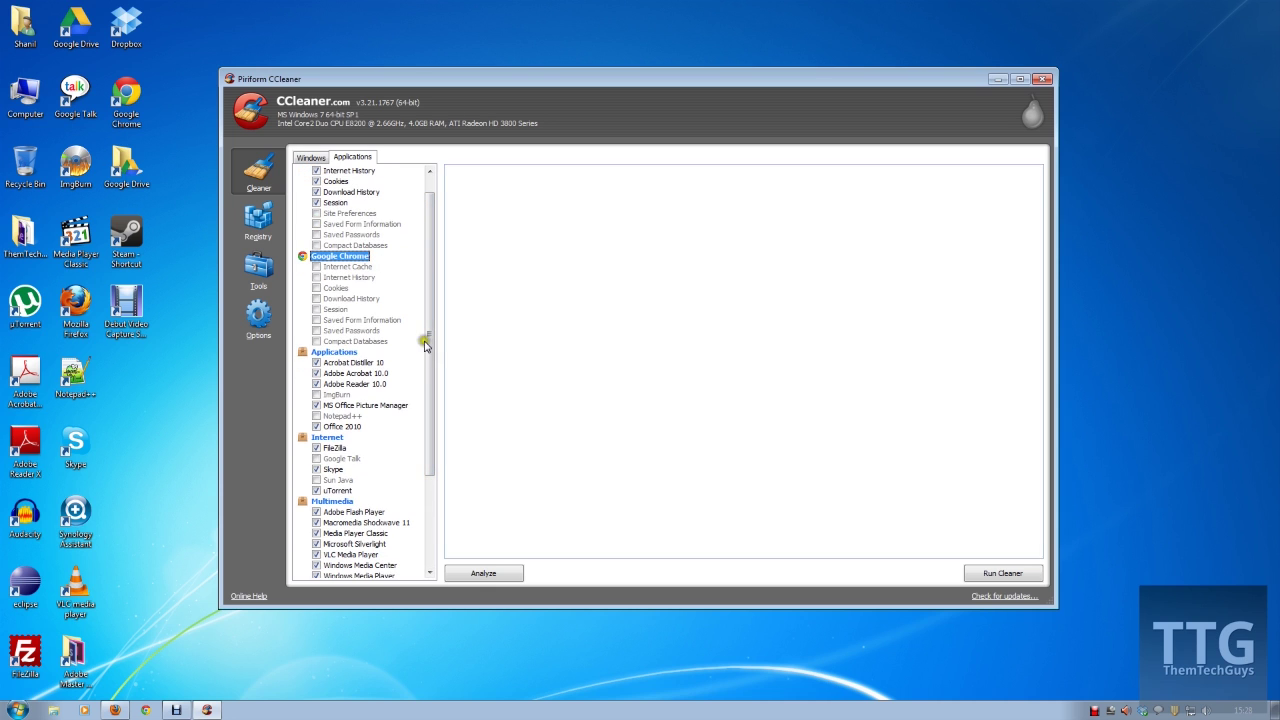
{"action": "left_click_drag", "start_coordinate": [423, 337], "coordinate": [420, 272]}
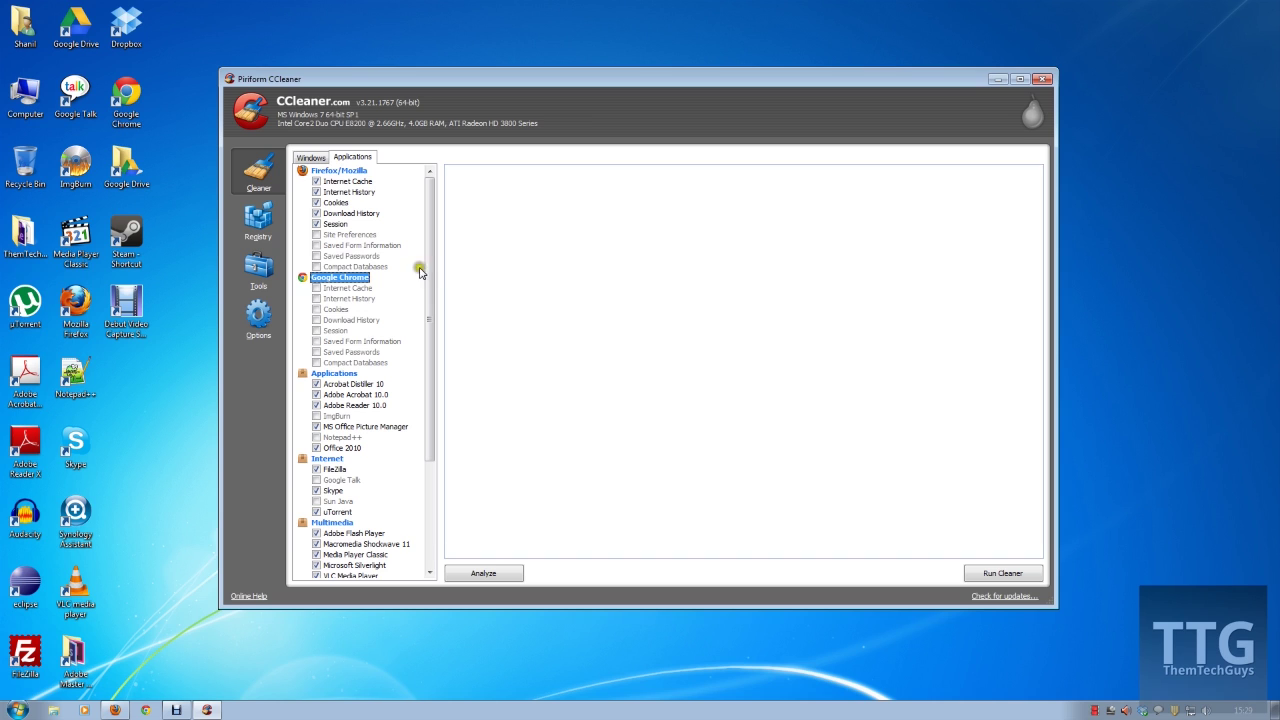
{"action": "left_click", "coordinate": [330, 170]}
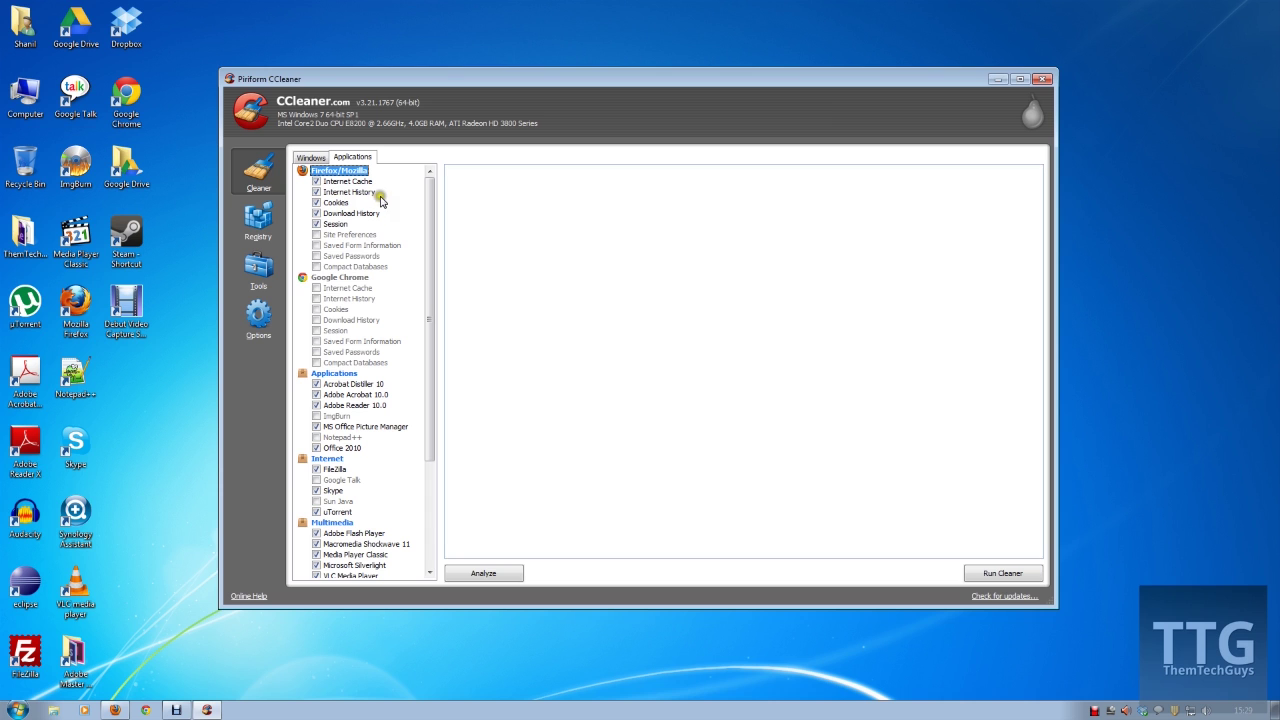
{"action": "left_click_drag", "start_coordinate": [432, 190], "coordinate": [437, 348]}
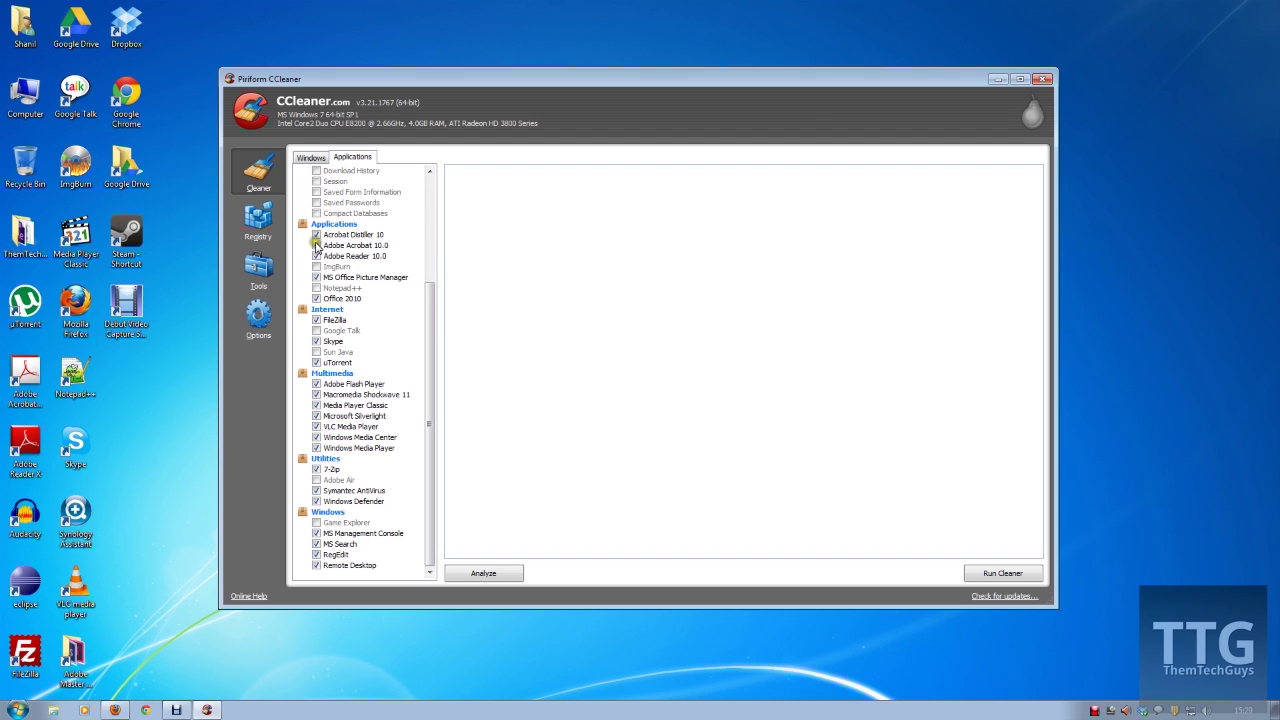
{"action": "left_click", "coordinate": [312, 158]}
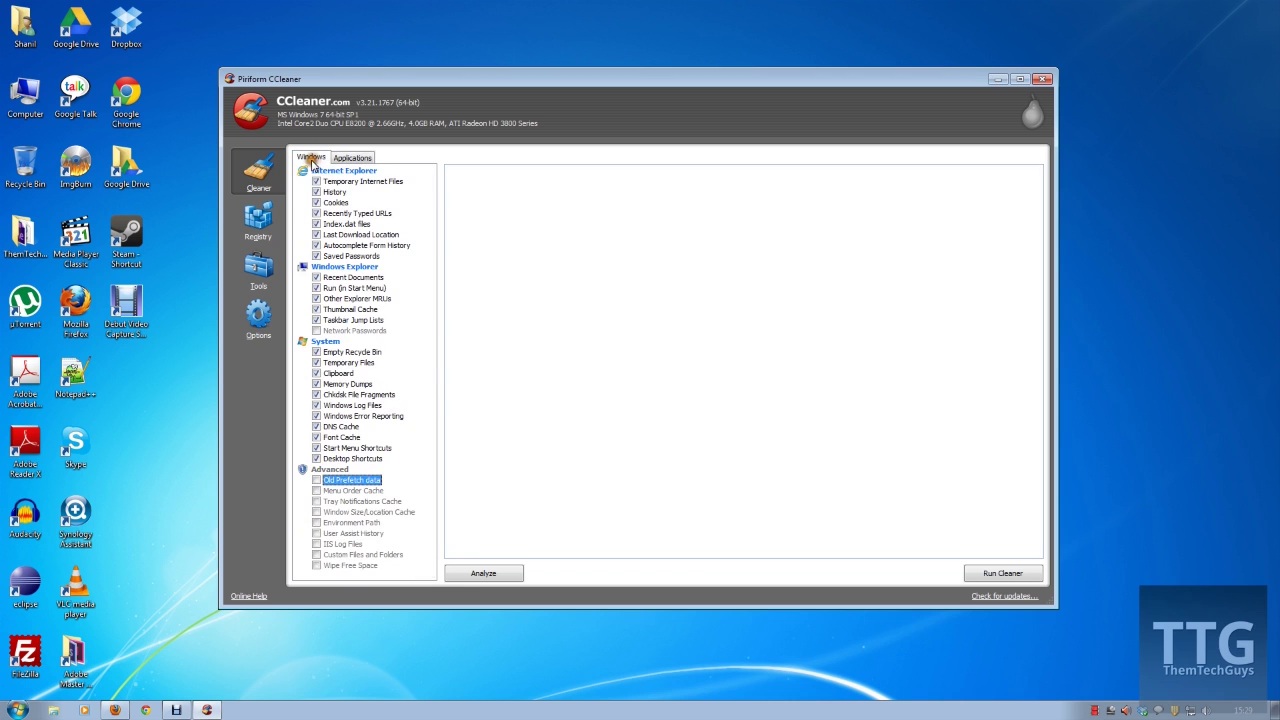
Scan the registry for issues with all Registry Cleaner categories selected
{"action": "left_click", "coordinate": [258, 222]}
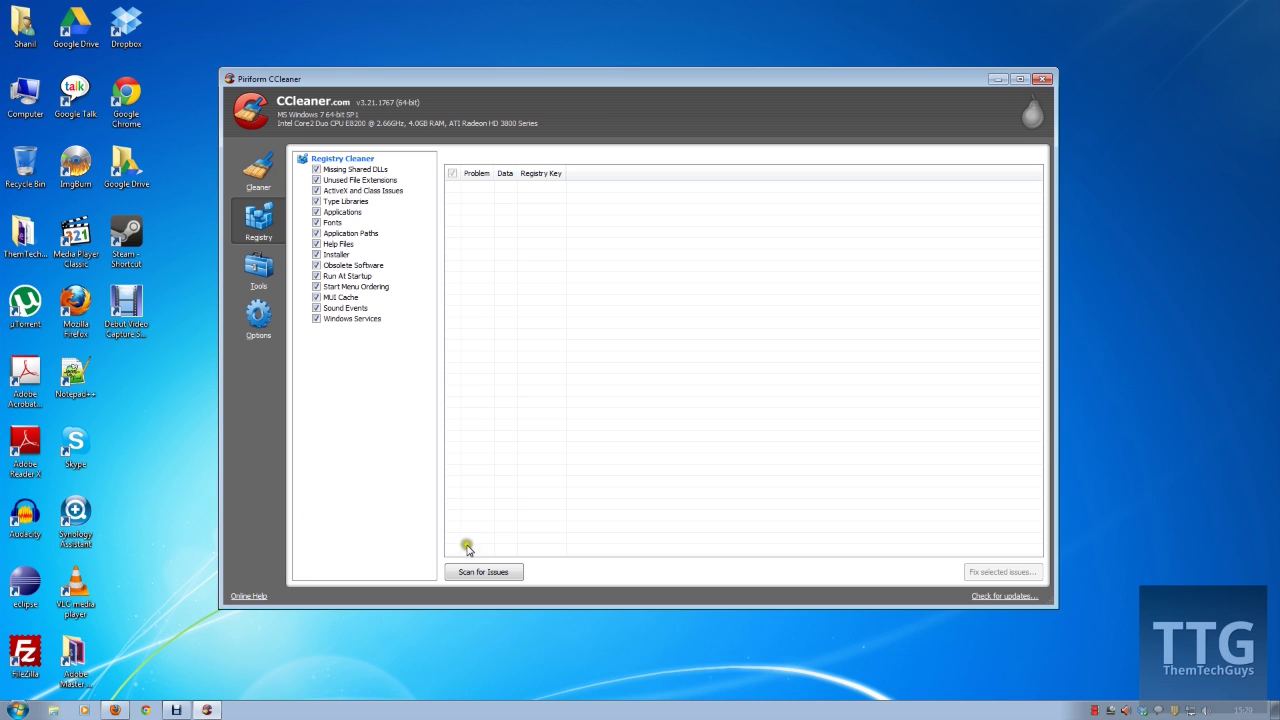
{"action": "left_click", "coordinate": [478, 572]}
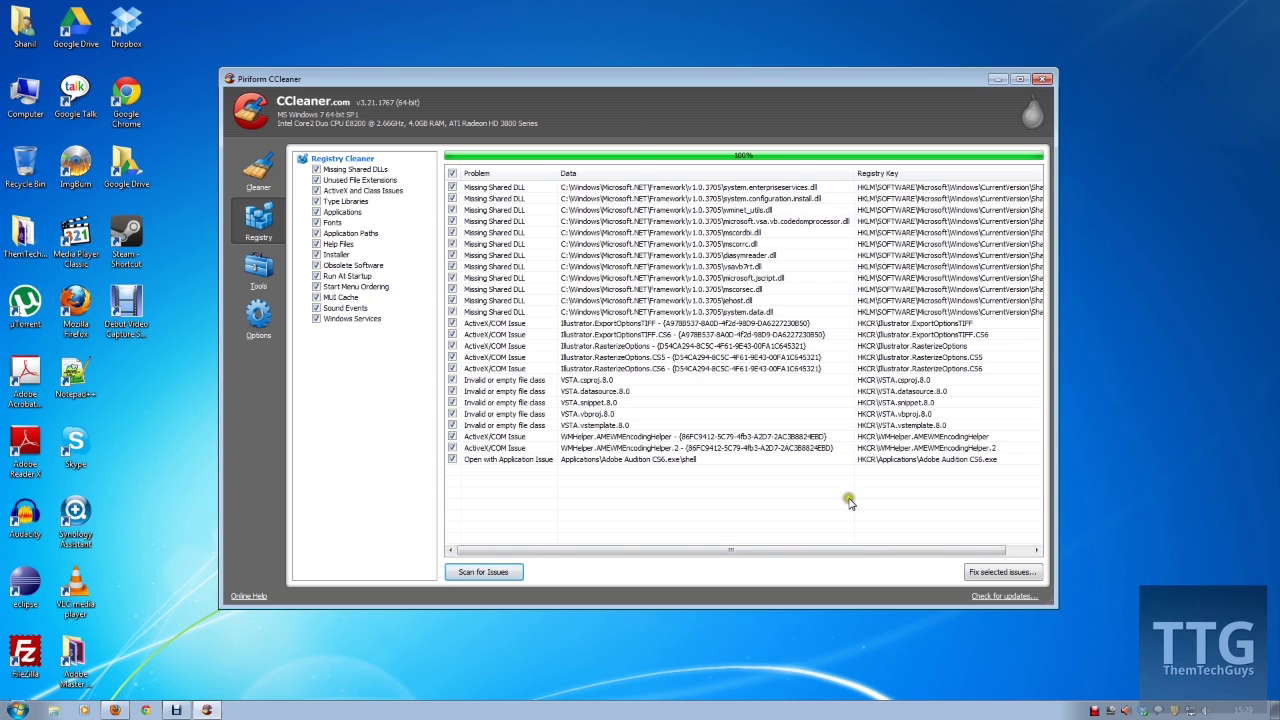
Try fixing the selected registry issues with a backup of the registry changes, and cancel saving the backup file
{"action": "left_click", "coordinate": [985, 572]}
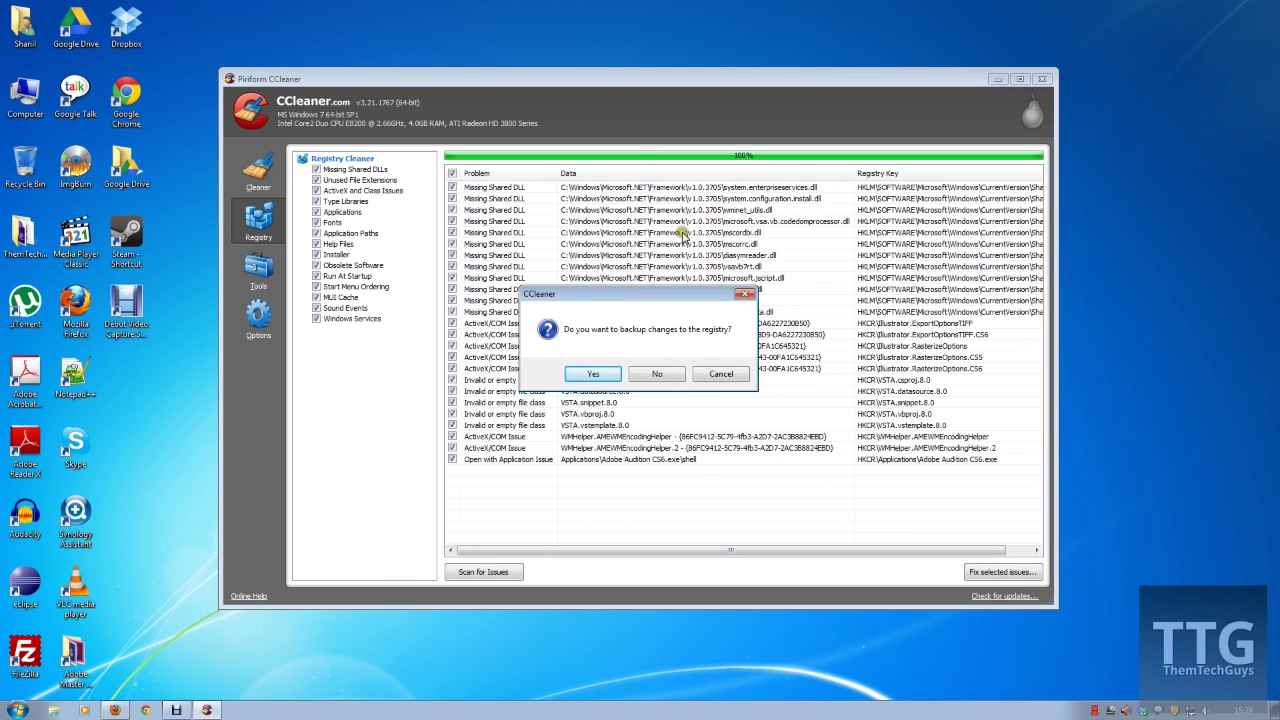
{"action": "left_click", "coordinate": [592, 374]}
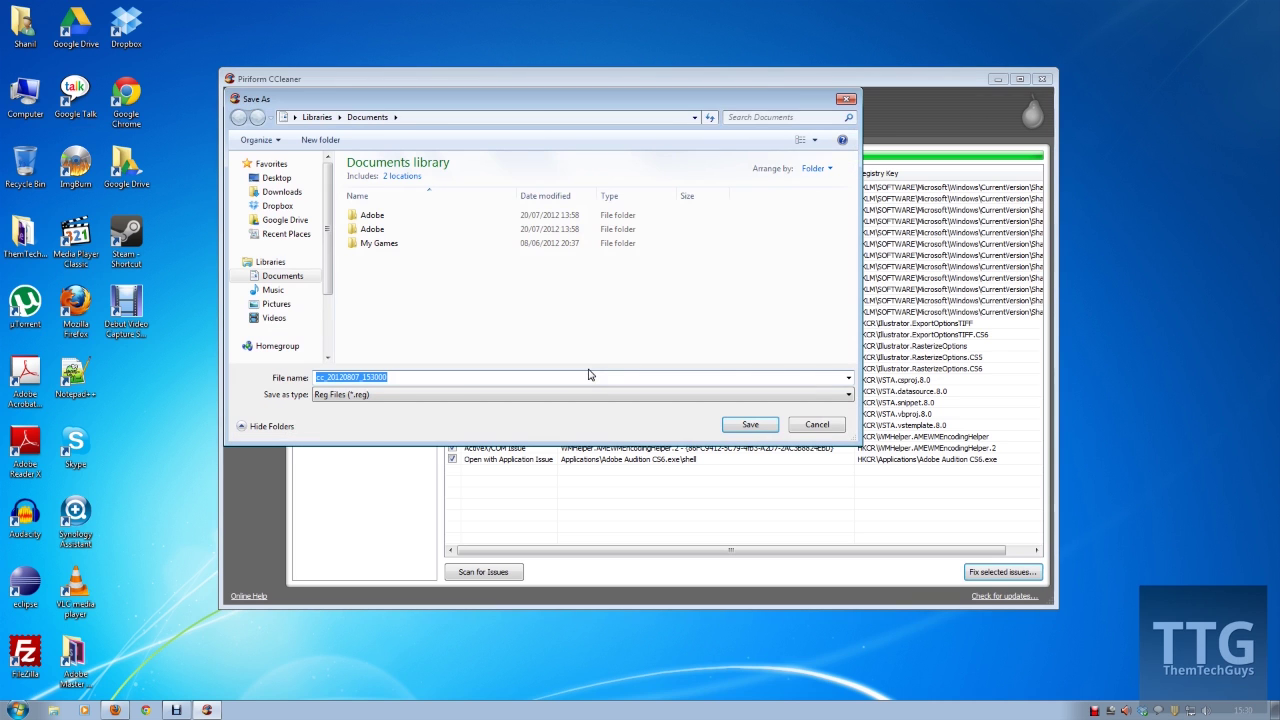
{"action": "left_click", "coordinate": [820, 425]}
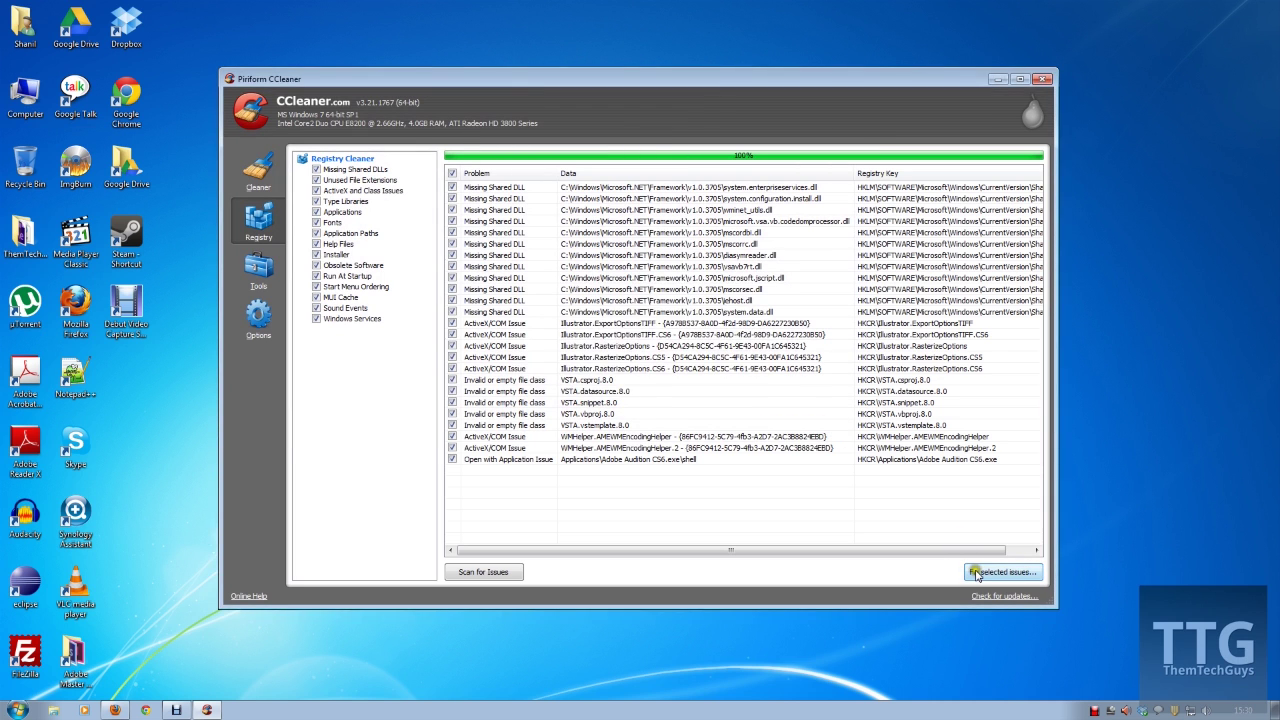
Fix all selected registry issues without backing up the registry changes, and close the issue dialog
{"action": "left_click", "coordinate": [995, 572]}
{"action": "left_click", "coordinate": [657, 374]}
{"action": "left_click", "coordinate": [655, 405]}
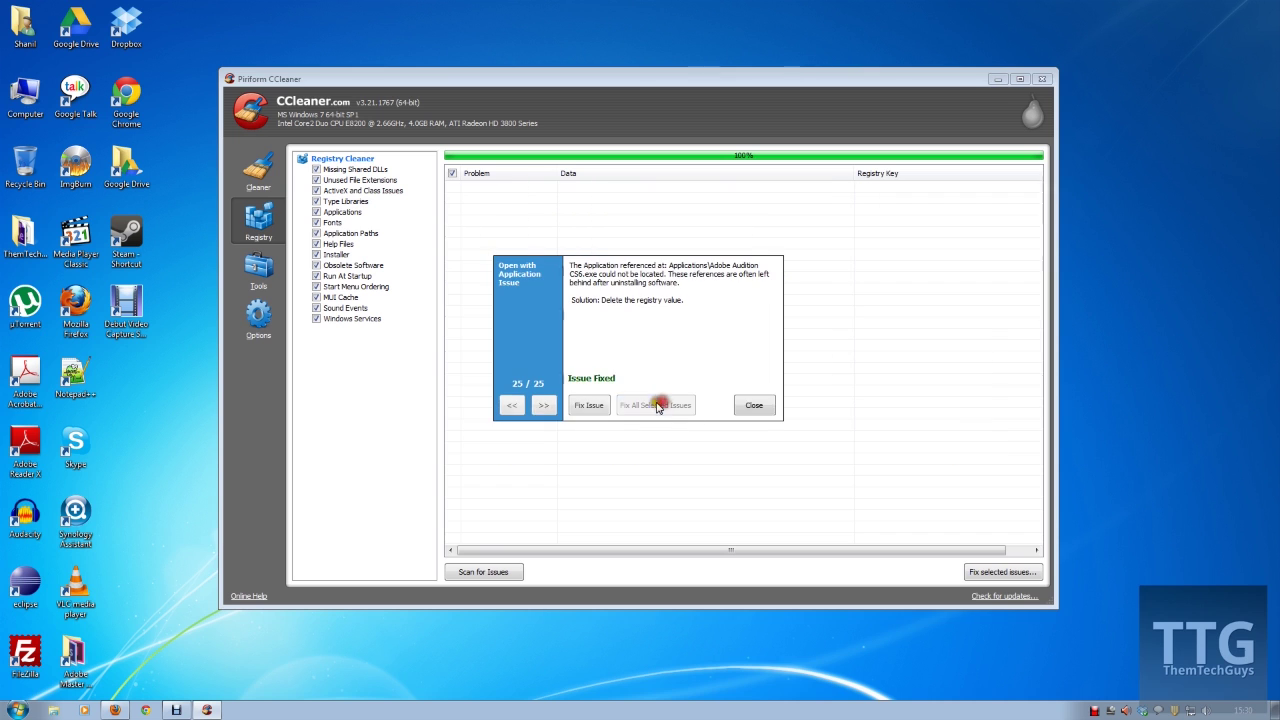
{"action": "left_click", "coordinate": [754, 405]}
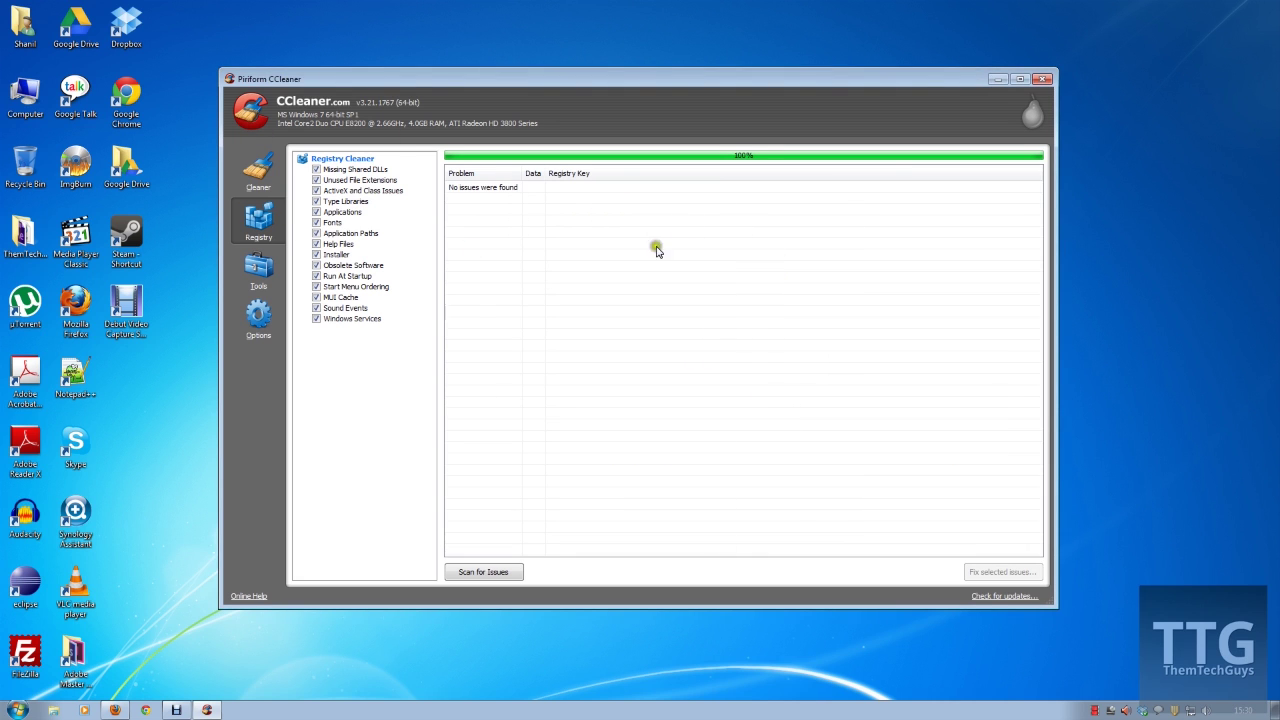
Open the Uninstall tool and select Adobe Acrobat X Pro among the installed programs
{"action": "left_click", "coordinate": [257, 265]}
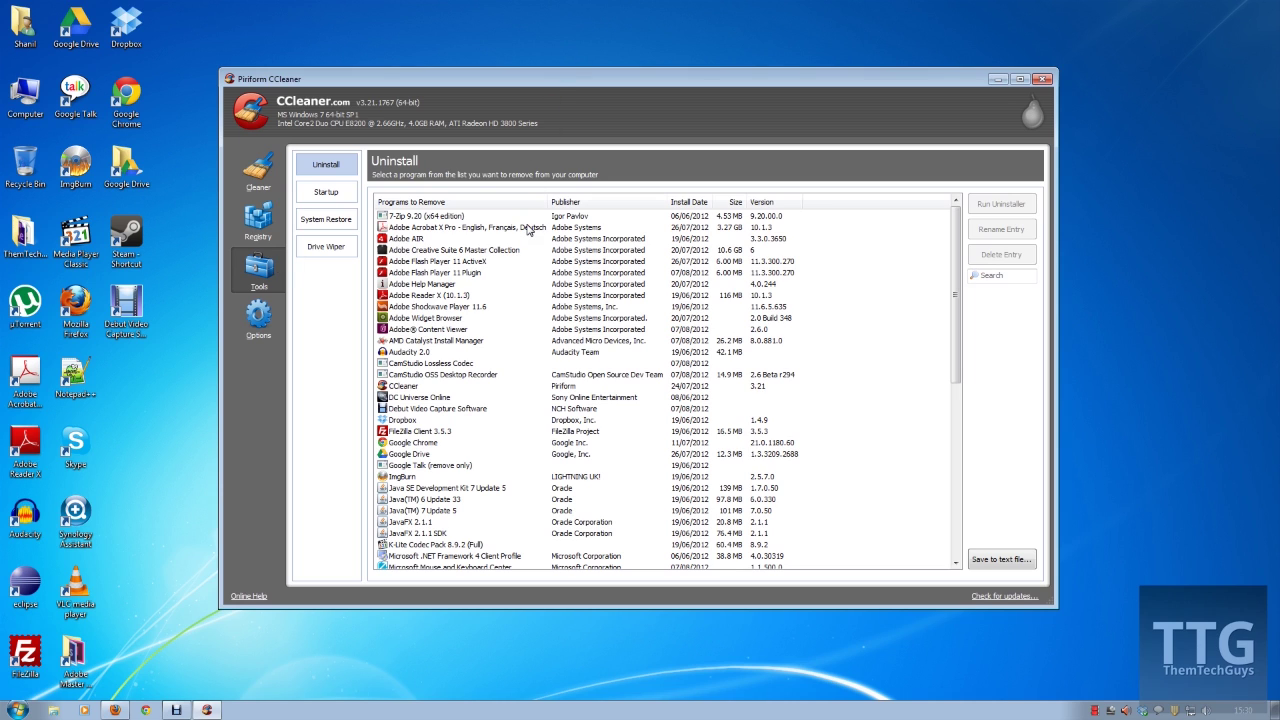
{"action": "left_click", "coordinate": [529, 229]}
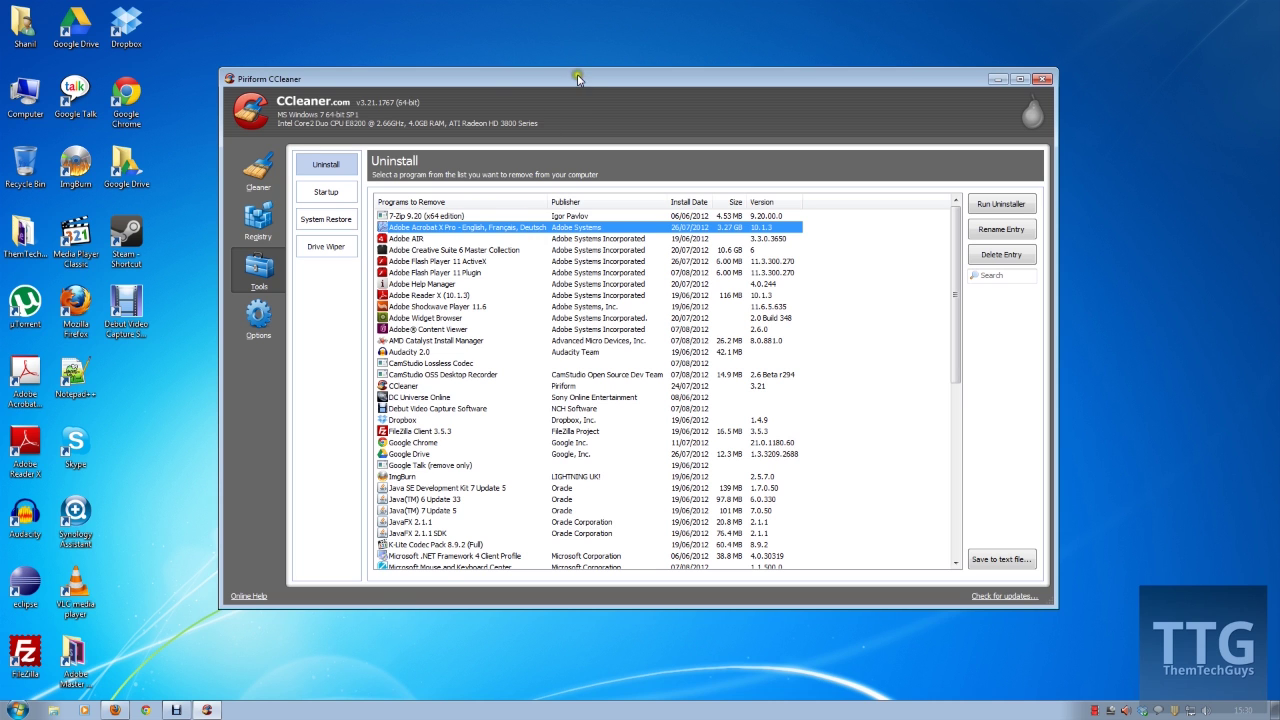
{"action": "left_click_drag", "start_coordinate": [575, 83], "coordinate": [765, 43]}
Examine the installed programs in Programs and Features of the Windows Control Panel for comparison, and close that window
{"action": "left_click", "coordinate": [17, 710]}
{"action": "left_click", "coordinate": [212, 545]}
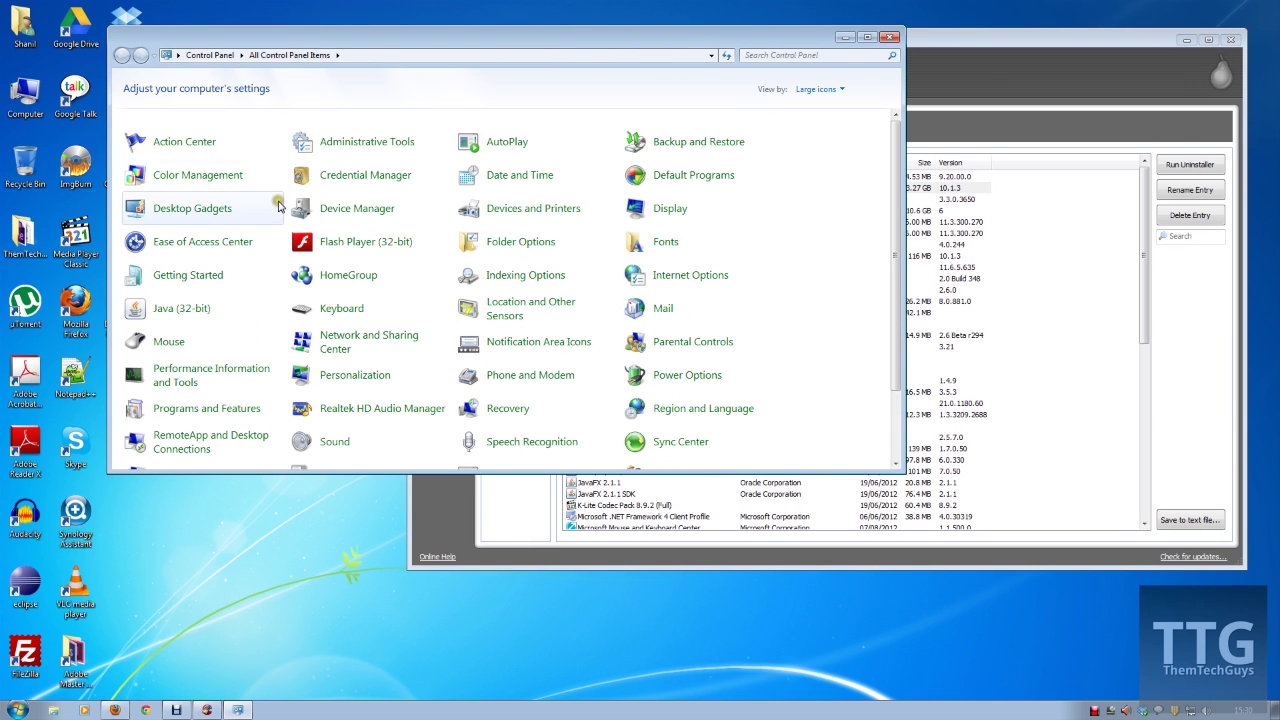
{"action": "left_click", "coordinate": [210, 410]}
{"action": "left_click", "coordinate": [300, 271]}
{"action": "scroll", "coordinate": [295, 300], "scroll_direction": "down", "scroll_amount": 5}
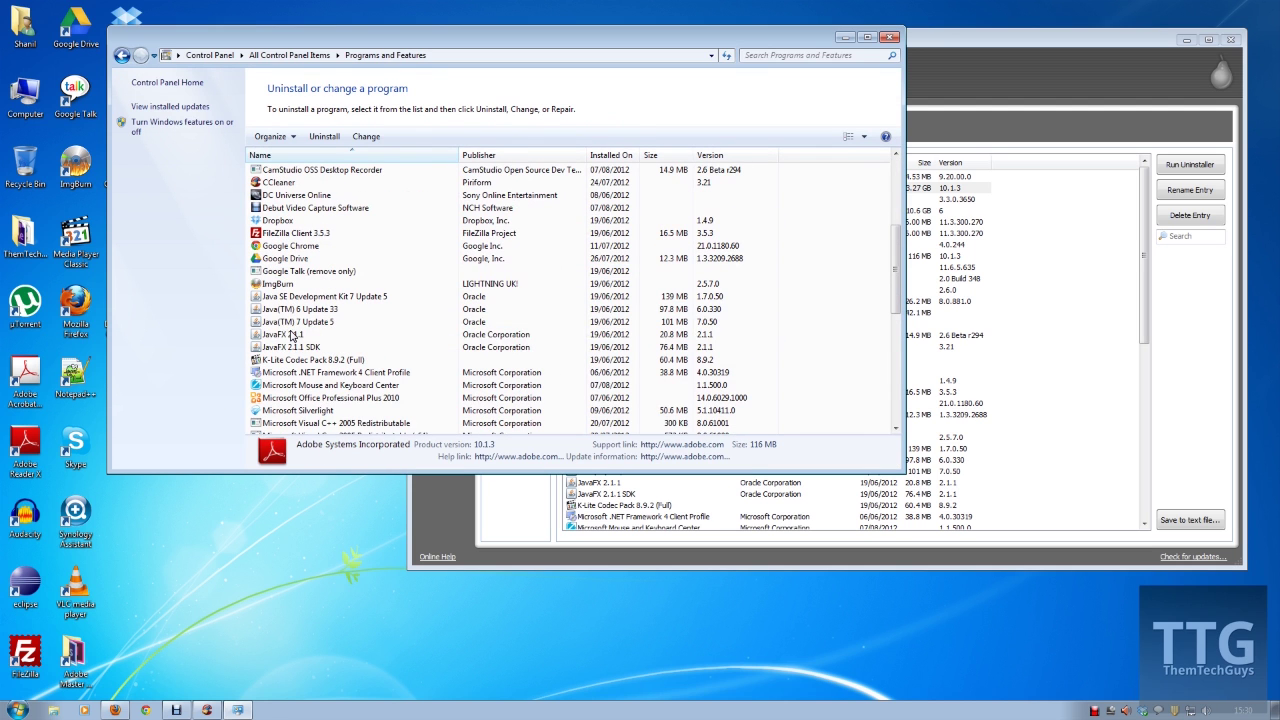
{"action": "left_click", "coordinate": [290, 334]}
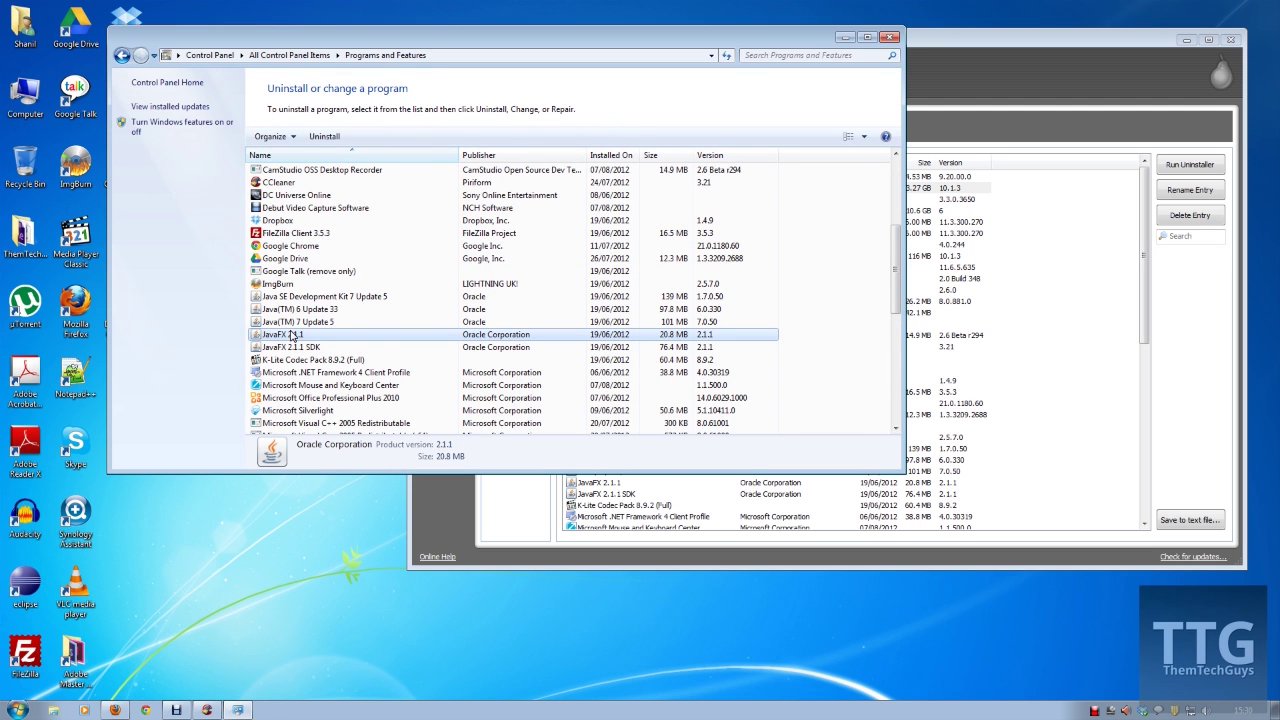
{"action": "scroll", "coordinate": [290, 337], "scroll_direction": "down", "scroll_amount": 5}
{"action": "left_click", "coordinate": [285, 348]}
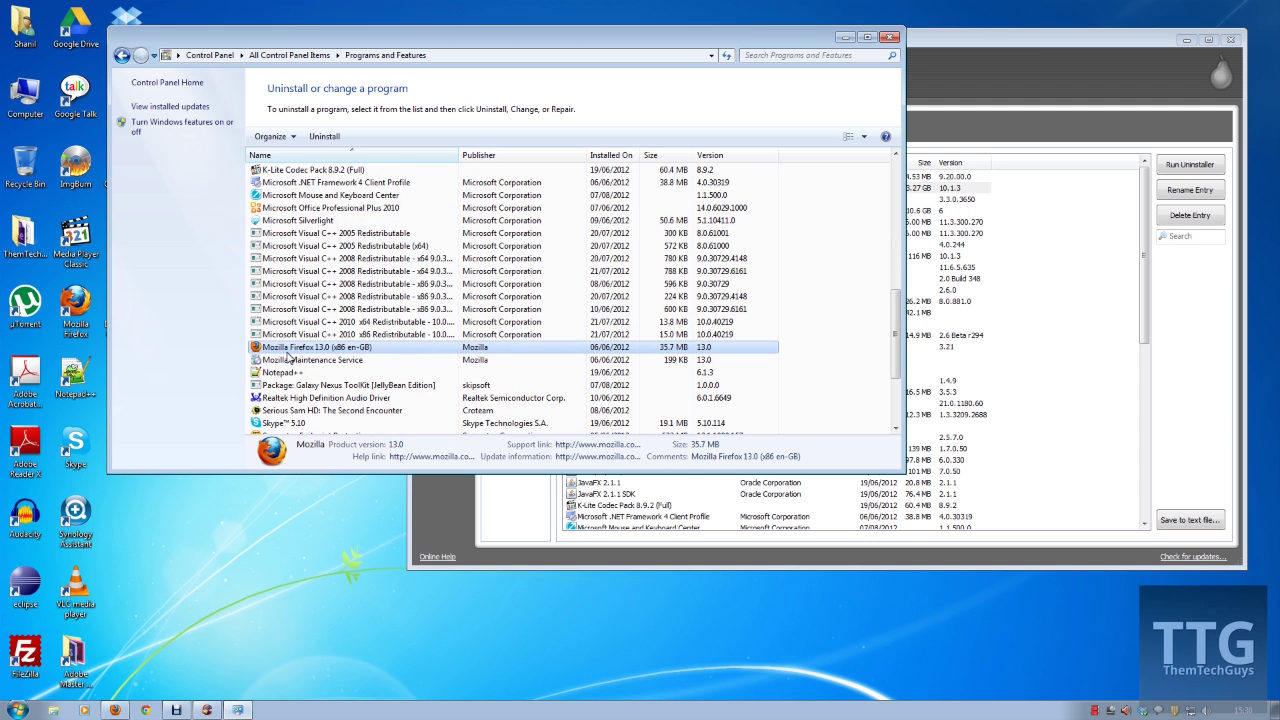
{"action": "left_click", "coordinate": [892, 38]}
Review the programs in CCleaner's Uninstall list, selecting Adobe Reader X and Audacity 2.0 in turn
{"action": "left_click_drag", "start_coordinate": [877, 40], "coordinate": [725, 41]}
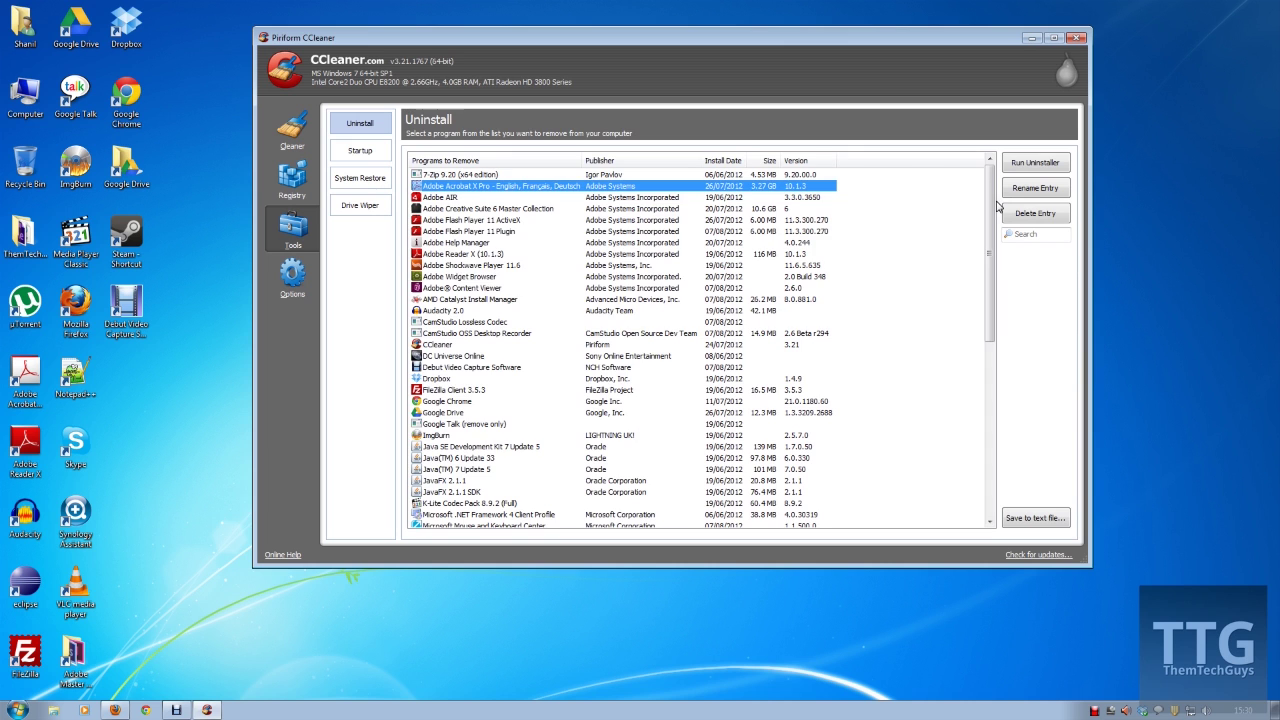
{"action": "scroll", "coordinate": [917, 234], "scroll_direction": "down", "scroll_amount": 5}
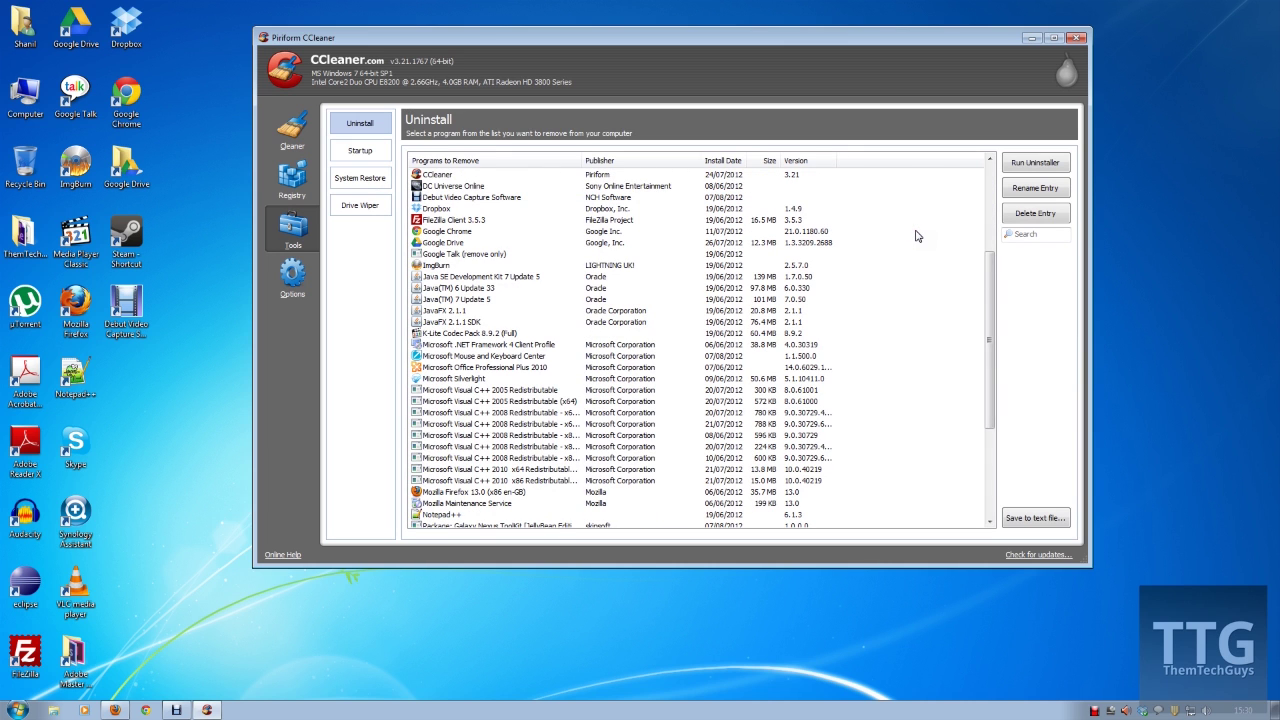
{"action": "scroll", "coordinate": [917, 236], "scroll_direction": "down", "scroll_amount": 5}
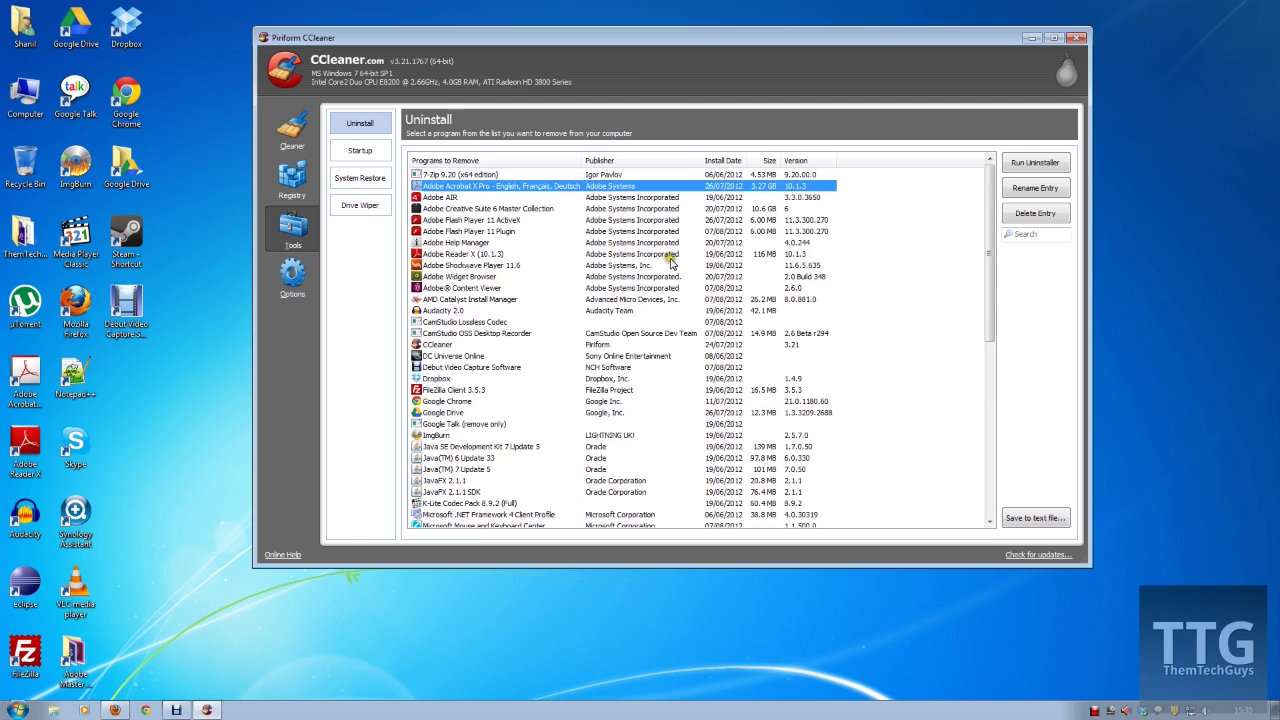
{"action": "left_click", "coordinate": [665, 256]}
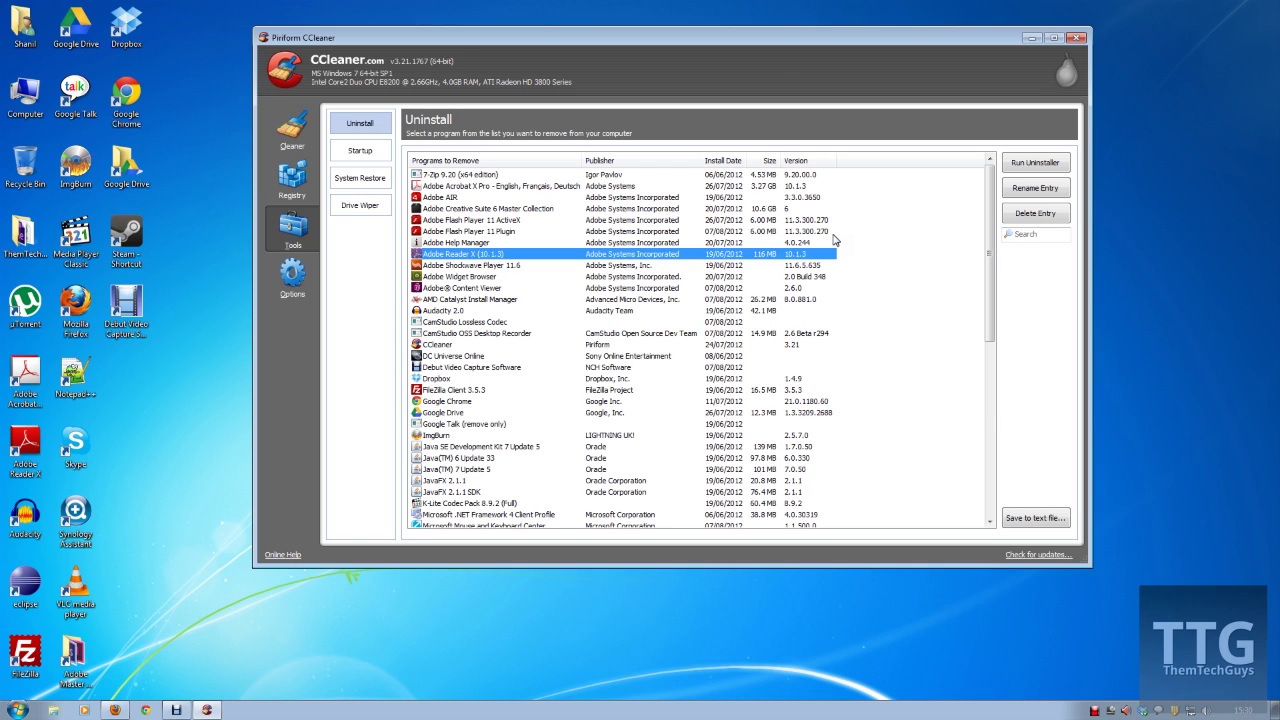
{"action": "left_click", "coordinate": [476, 311]}
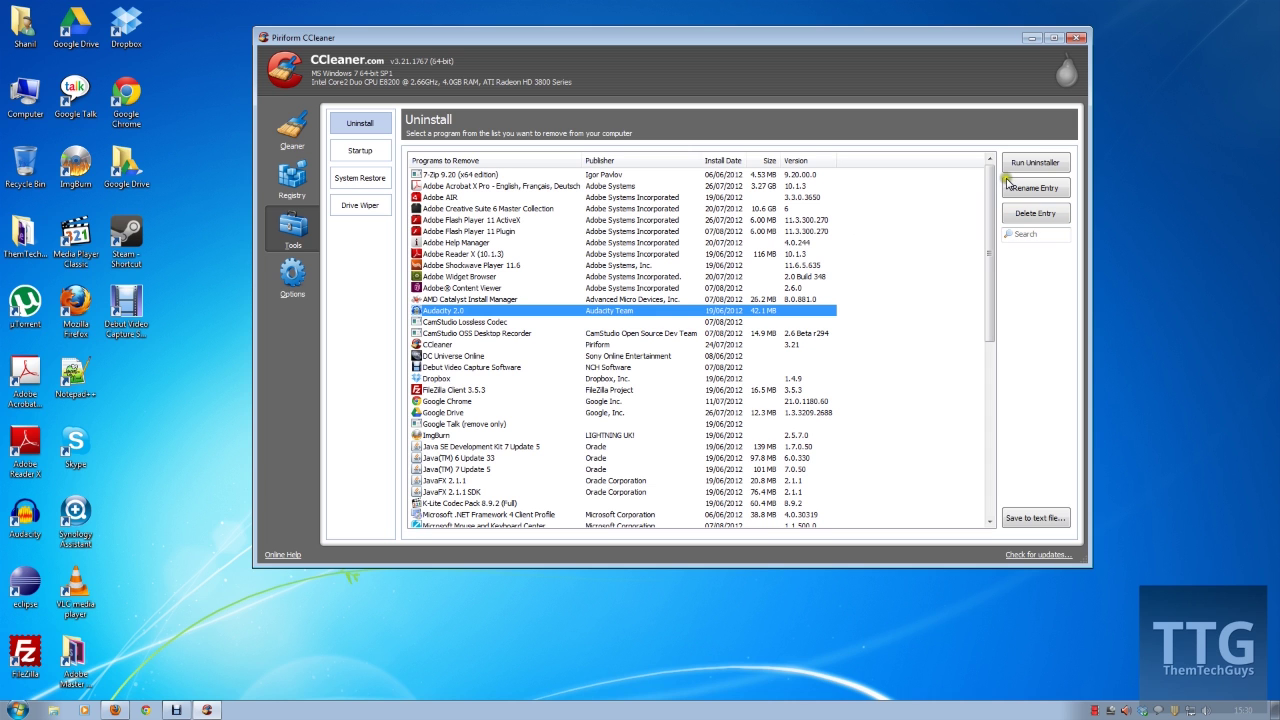
{"action": "left_click_drag", "start_coordinate": [983, 165], "coordinate": [951, 166]}
Review the Windows startup programs, selecting the entries from Acrobat Assistant 8.0 through AdobeCS6ServiceManager and deselecting them again
{"action": "left_click", "coordinate": [360, 151]}
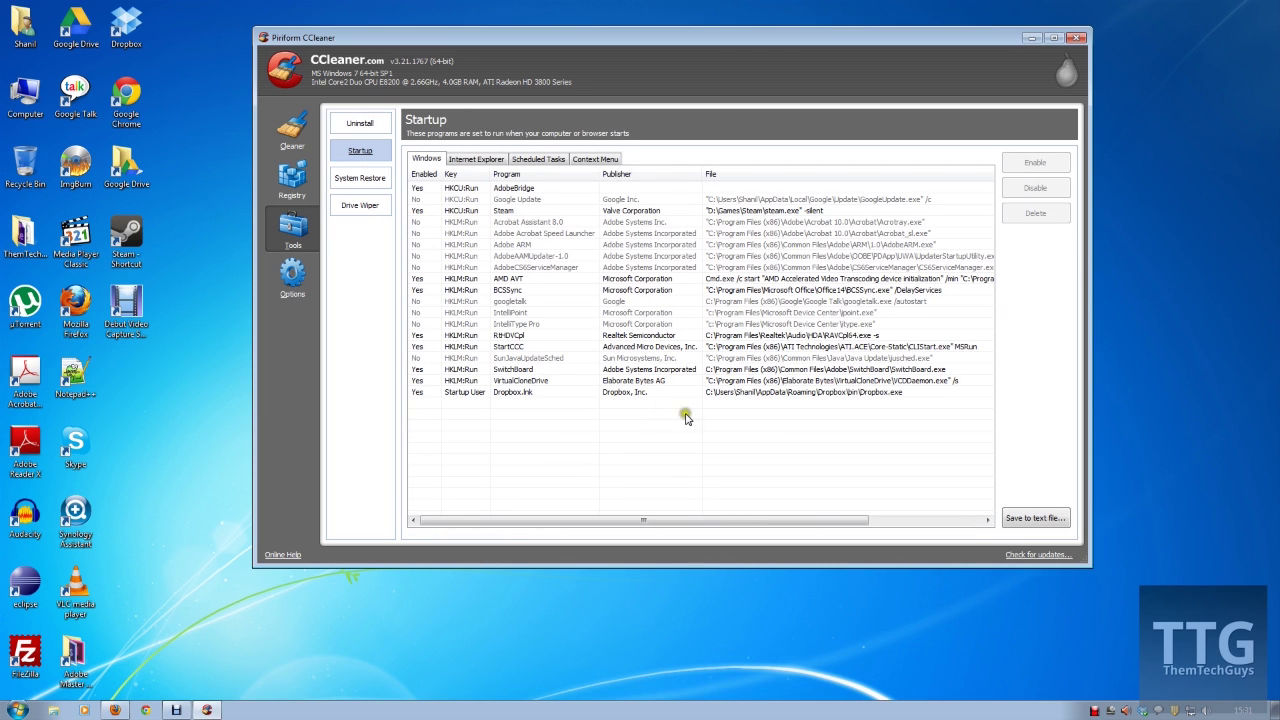
{"action": "left_click", "coordinate": [761, 468]}
{"action": "left_click_drag", "start_coordinate": [801, 465], "coordinate": [535, 487]}
{"action": "left_click", "coordinate": [516, 223]}
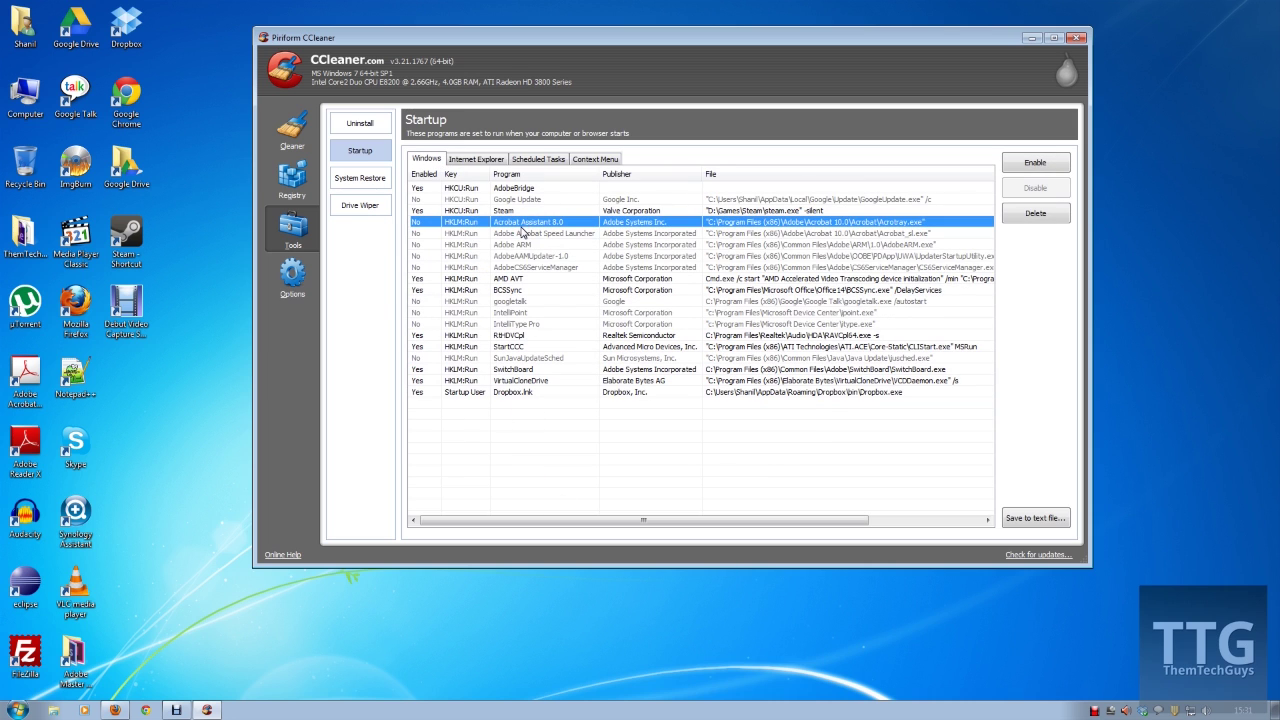
{"action": "left_click", "coordinate": [529, 268], "text": "shift"}
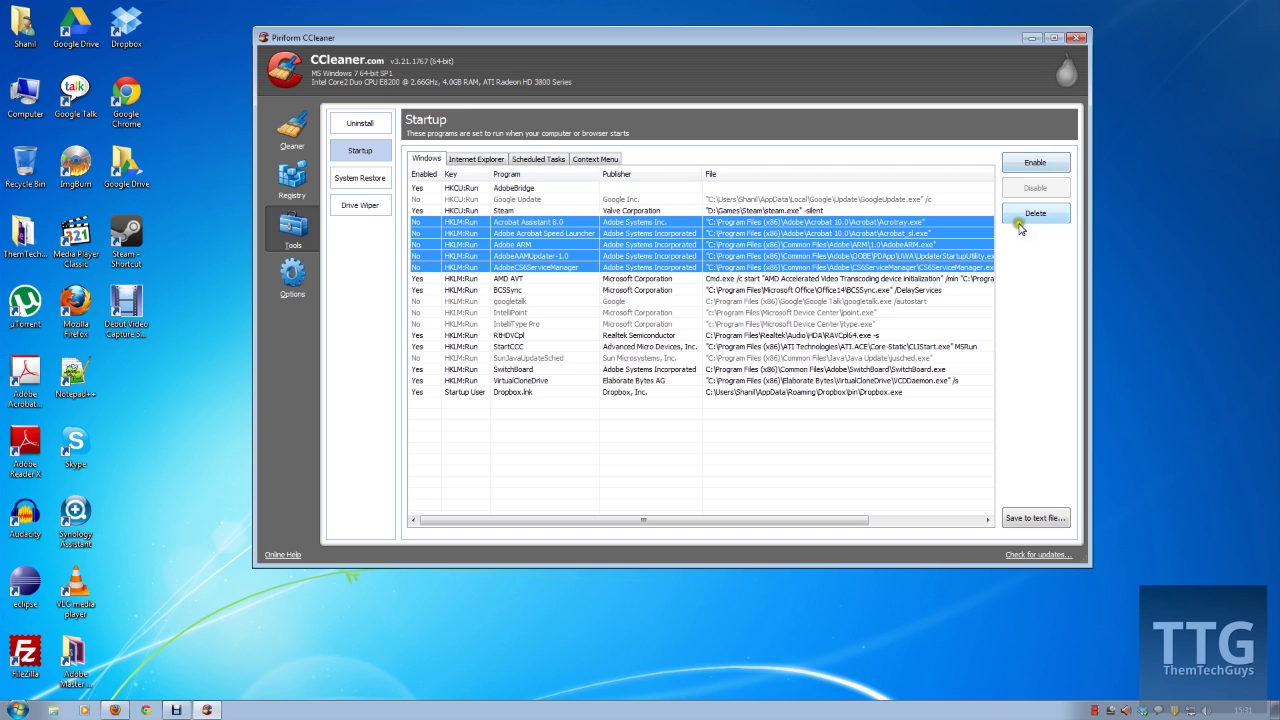
{"action": "left_click", "coordinate": [683, 478]}
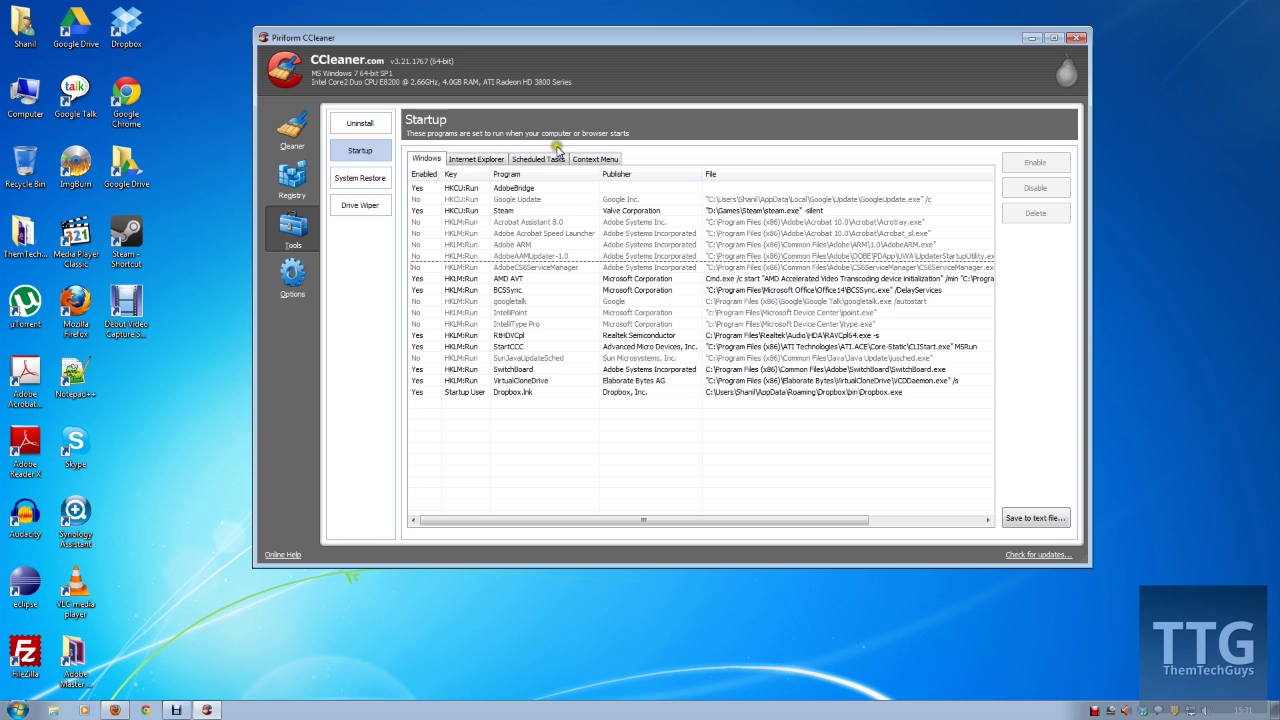
Review the Internet Explorer, Context Menu and Scheduled Tasks startup entries, selecting and deselecting the Google update tasks
{"action": "left_click", "coordinate": [489, 162]}
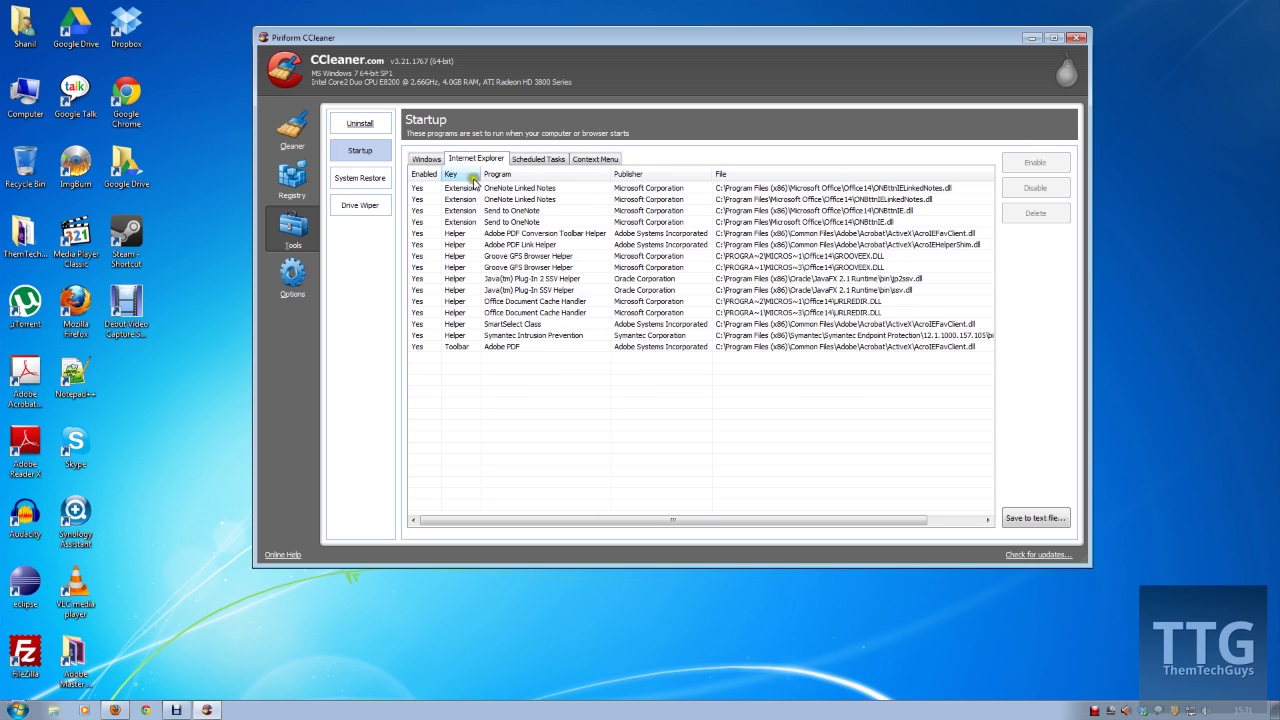
{"action": "left_click_drag", "start_coordinate": [558, 373], "coordinate": [426, 191]}
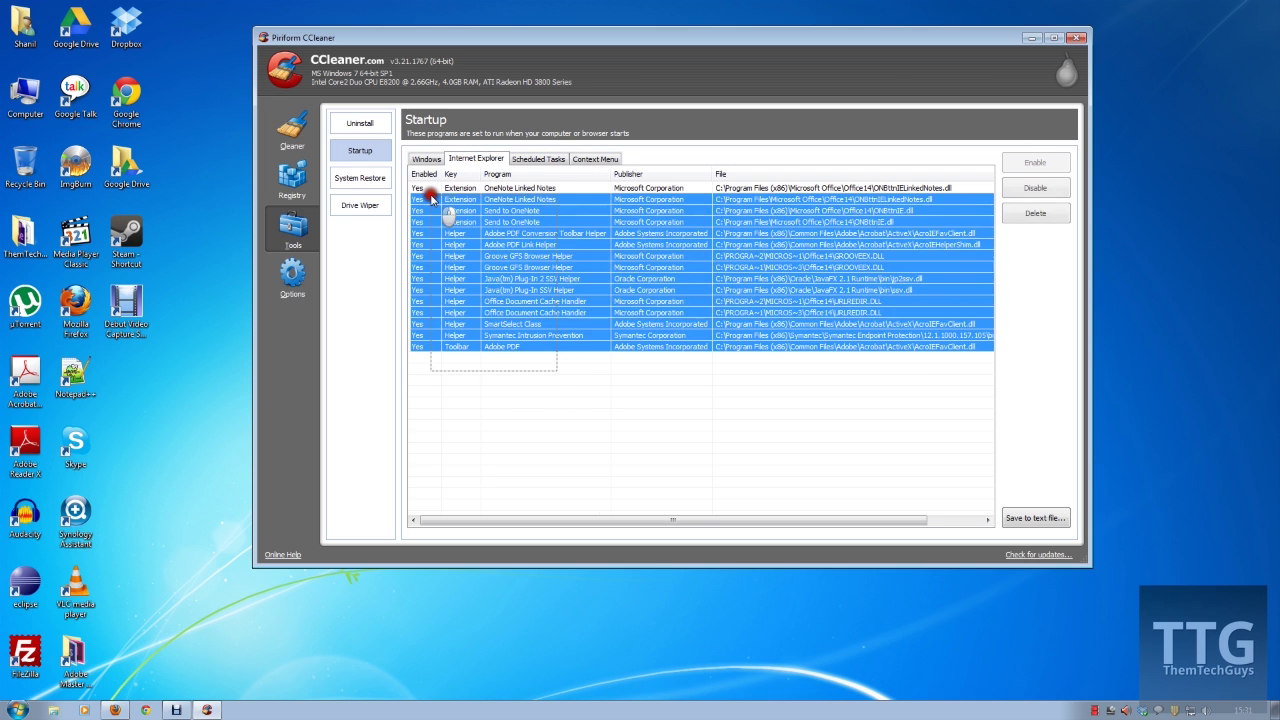
{"action": "left_click", "coordinate": [516, 382]}
{"action": "left_click", "coordinate": [606, 159]}
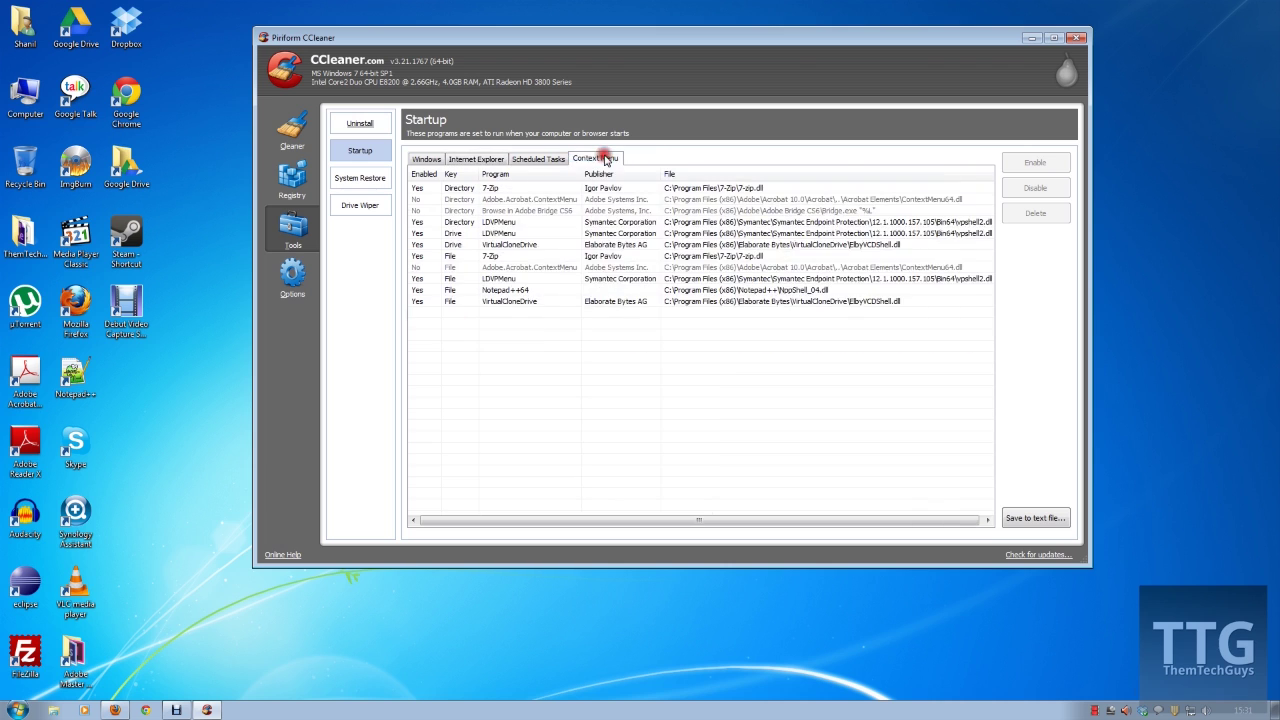
{"action": "left_click", "coordinate": [541, 160]}
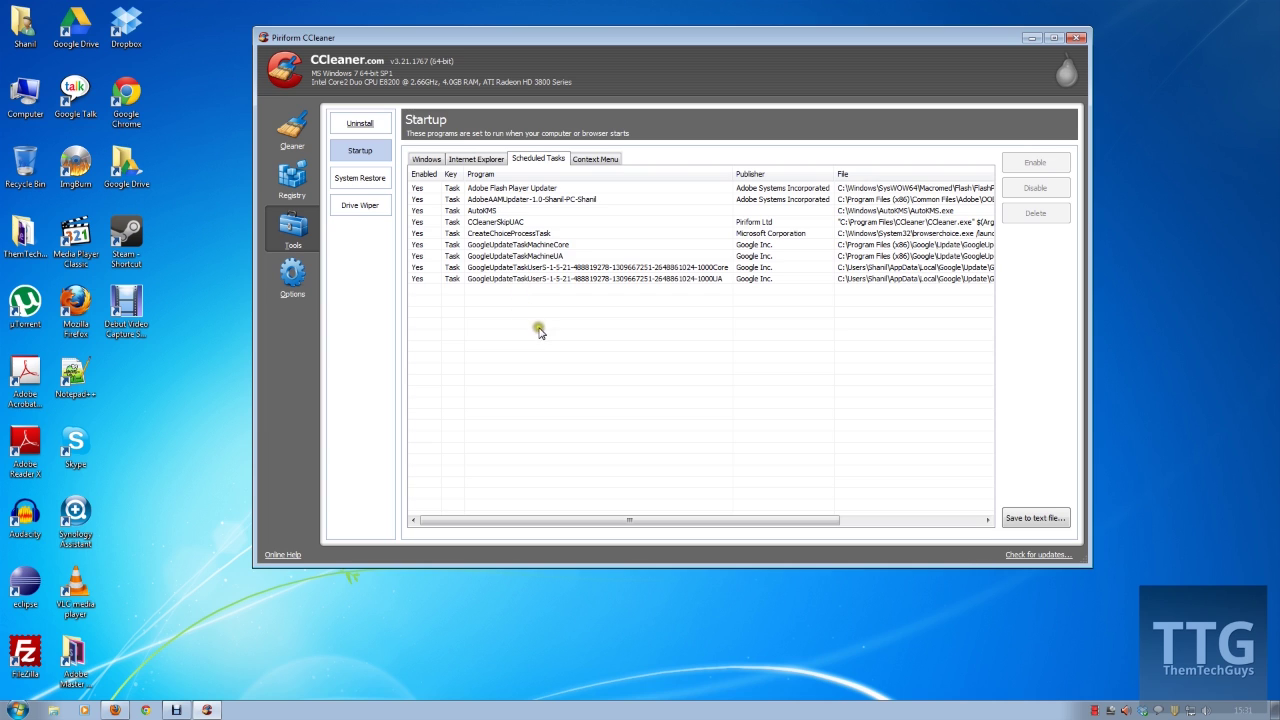
{"action": "left_click_drag", "start_coordinate": [545, 335], "coordinate": [457, 249]}
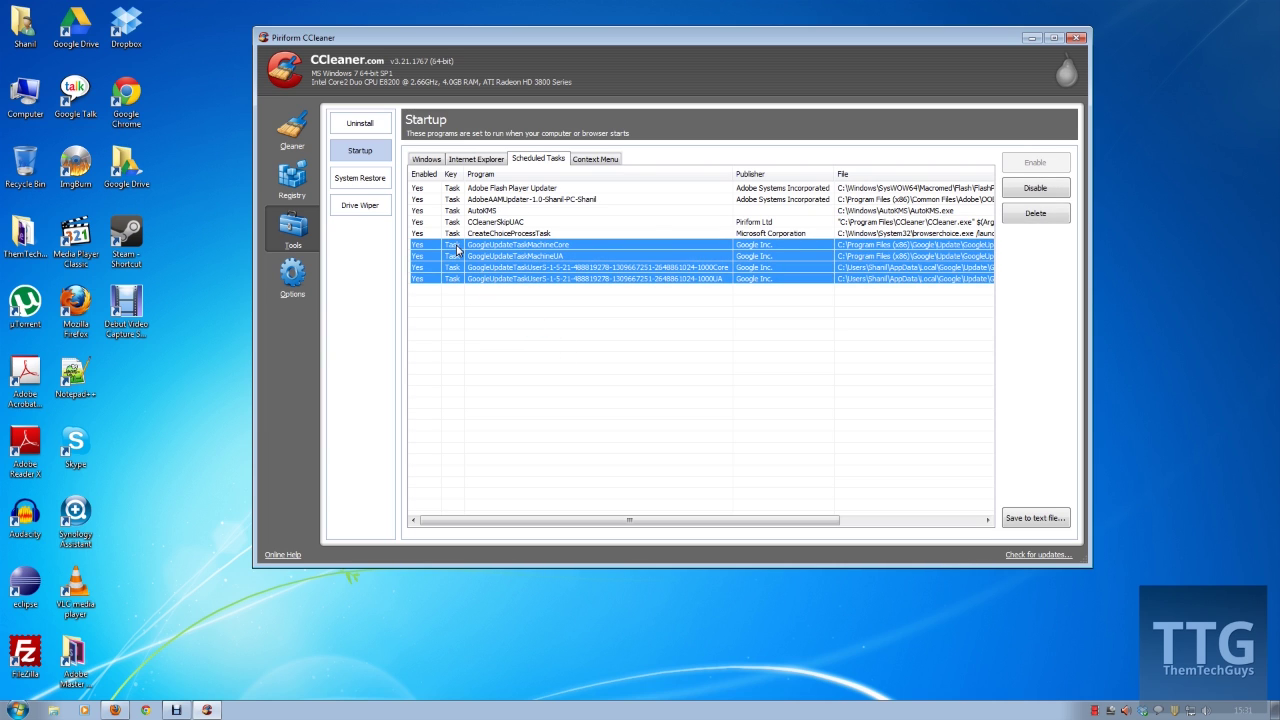
{"action": "left_click", "coordinate": [485, 318]}
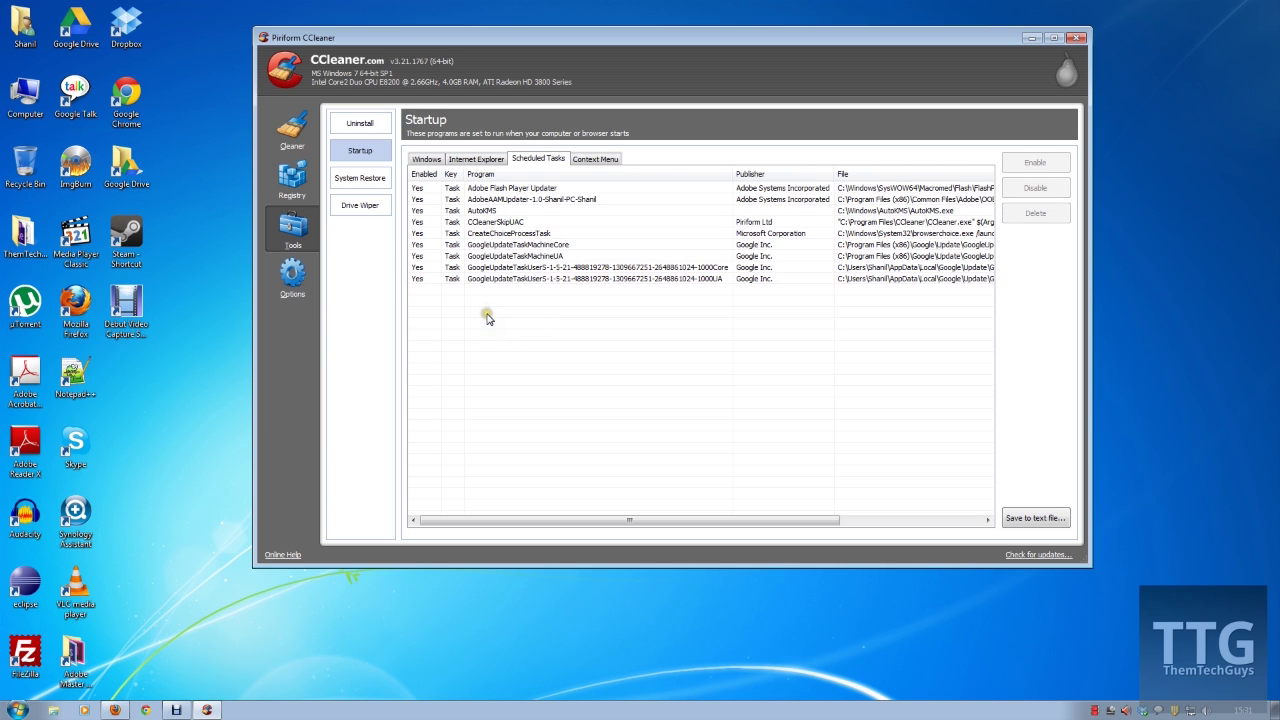
Compare the Context Menu startup entries with the context menu of the Google Chrome desktop shortcut
{"action": "left_click", "coordinate": [604, 159]}
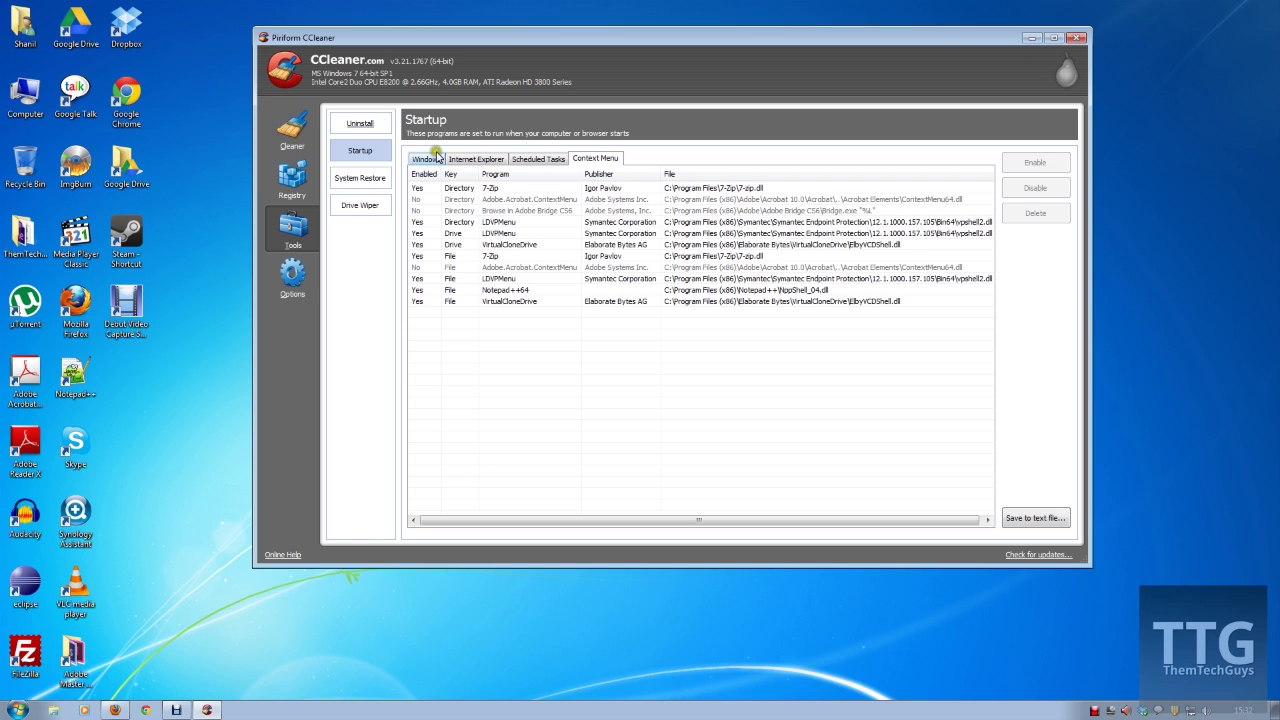
{"action": "left_click", "coordinate": [128, 97]}
{"action": "right_click", "coordinate": [128, 97]}
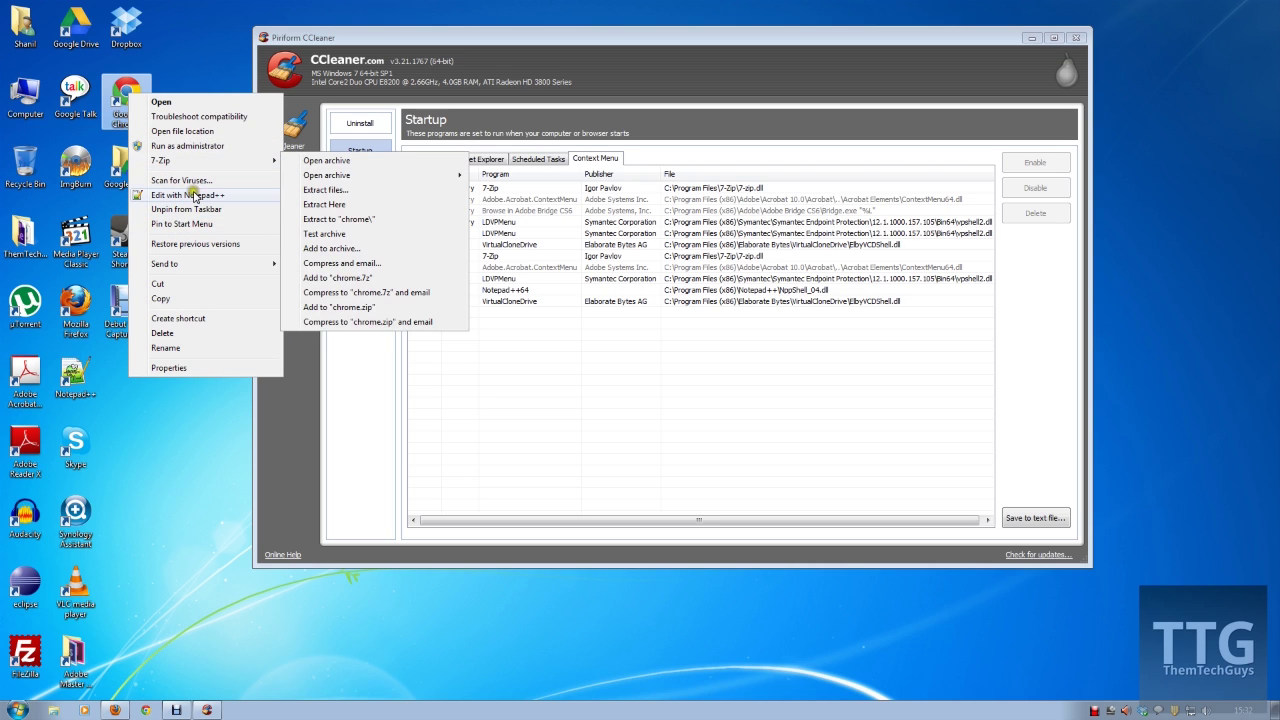
{"action": "left_click", "coordinate": [520, 393]}
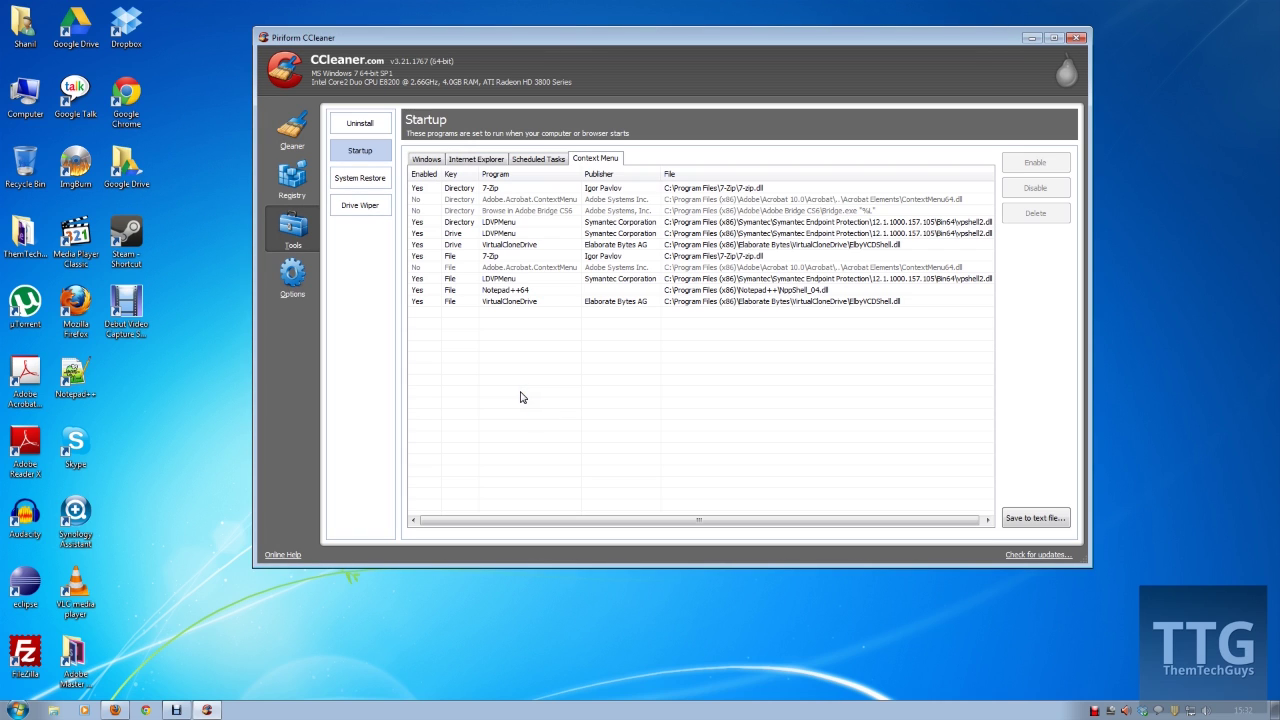
Disable the Notepad++64 and 7-Zip file entries of the context menu, and check the effect on the Google Chrome shortcut
{"action": "right_click", "coordinate": [511, 292]}
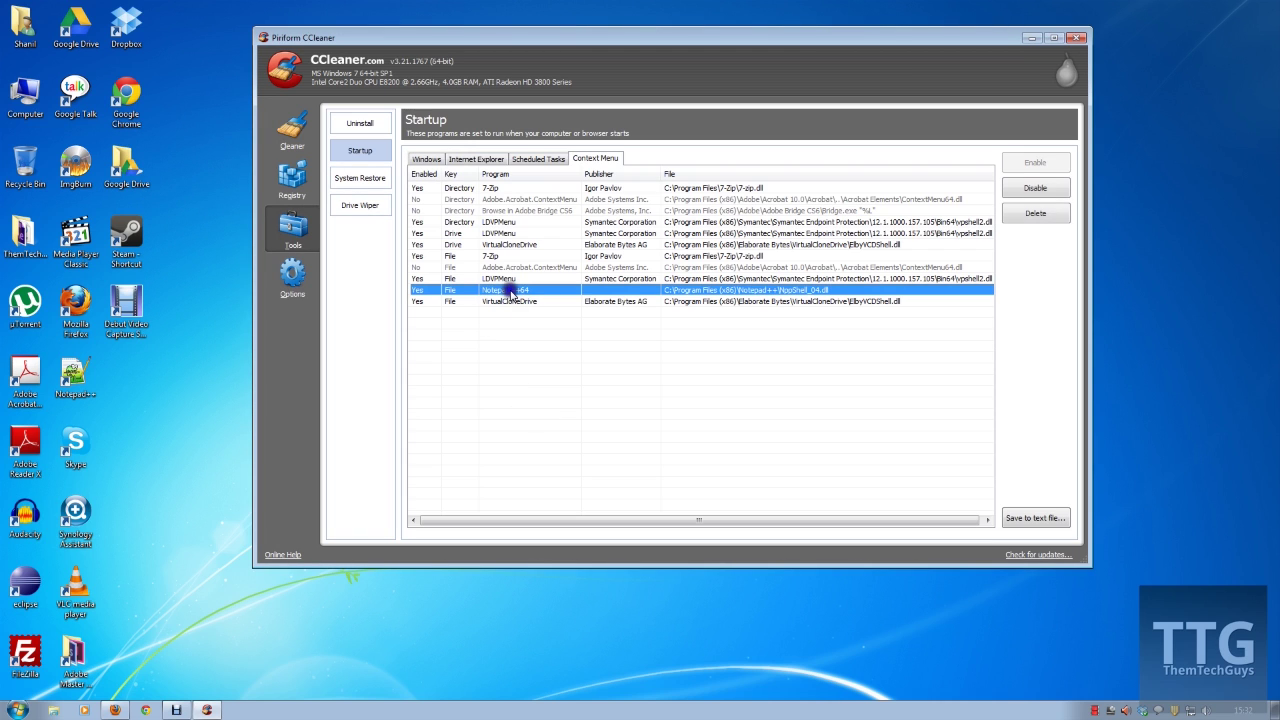
{"action": "left_click", "coordinate": [545, 299]}
{"action": "right_click", "coordinate": [508, 256]}
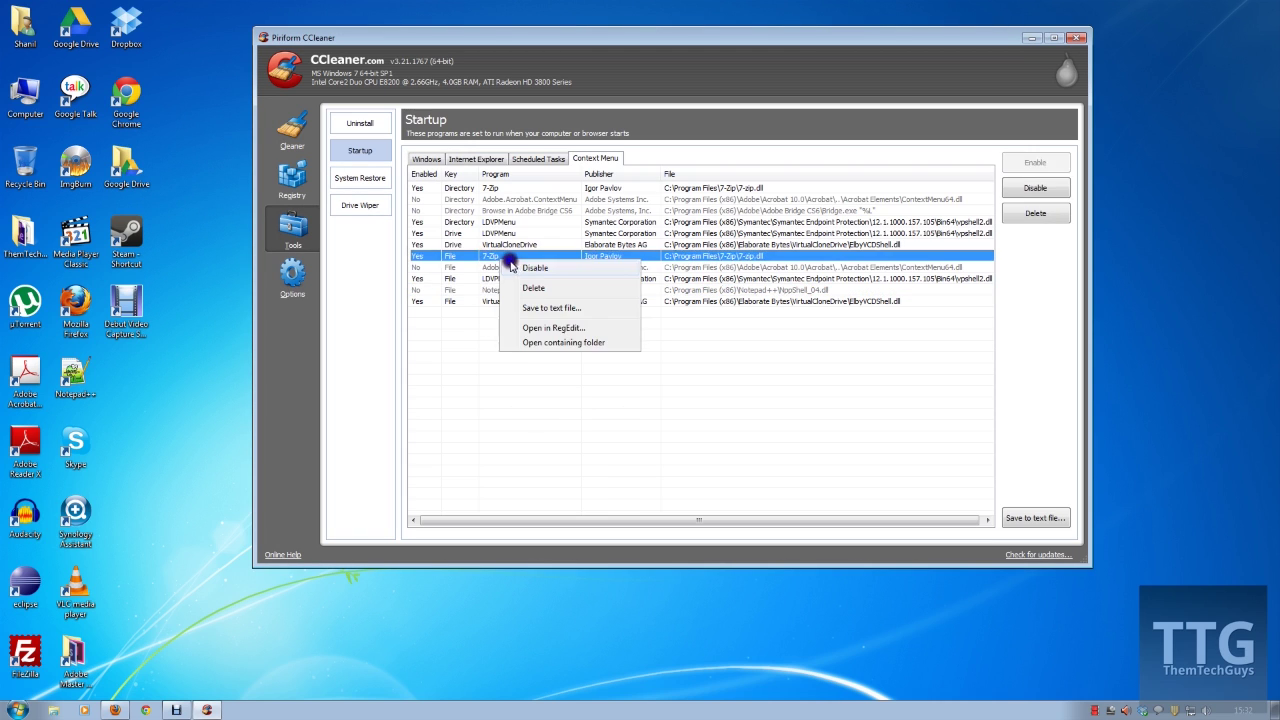
{"action": "left_click", "coordinate": [545, 263]}
{"action": "right_click", "coordinate": [127, 118]}
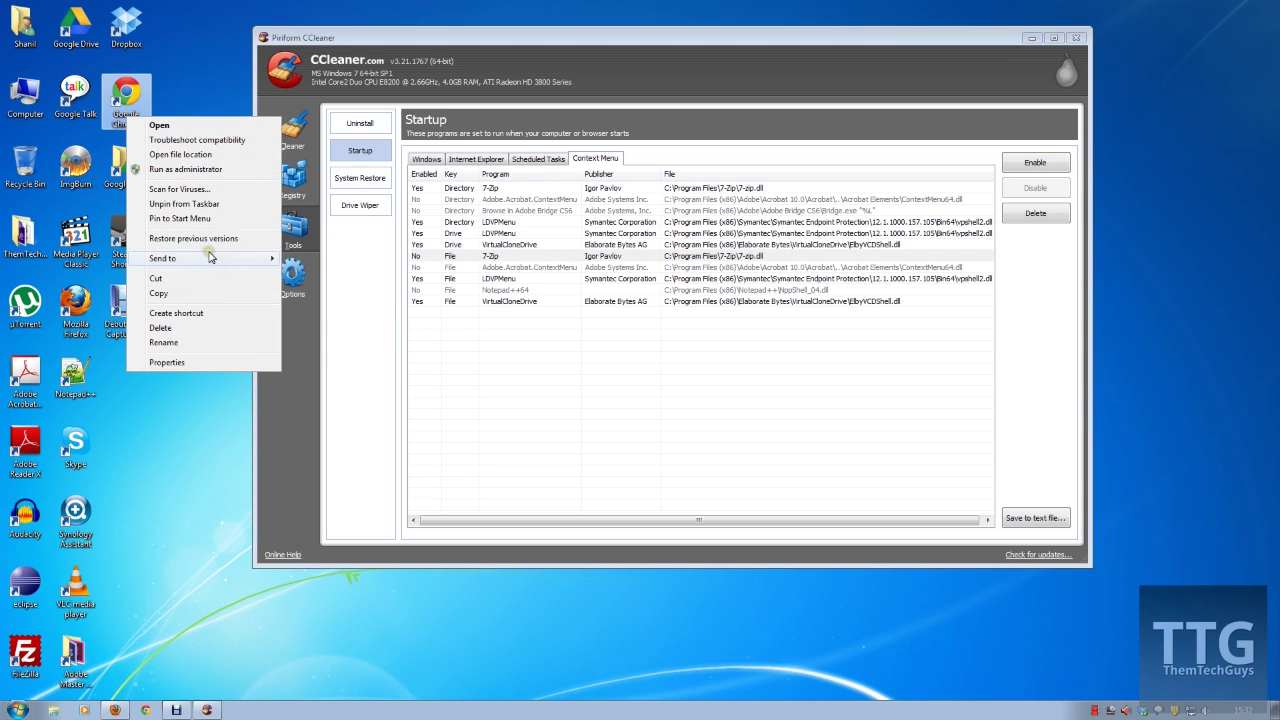
{"action": "left_click", "coordinate": [512, 403]}
Enable the Notepad++64 and 7-Zip file context menu entries again, and recheck the Google Chrome shortcut's context menu
{"action": "right_click", "coordinate": [478, 290]}
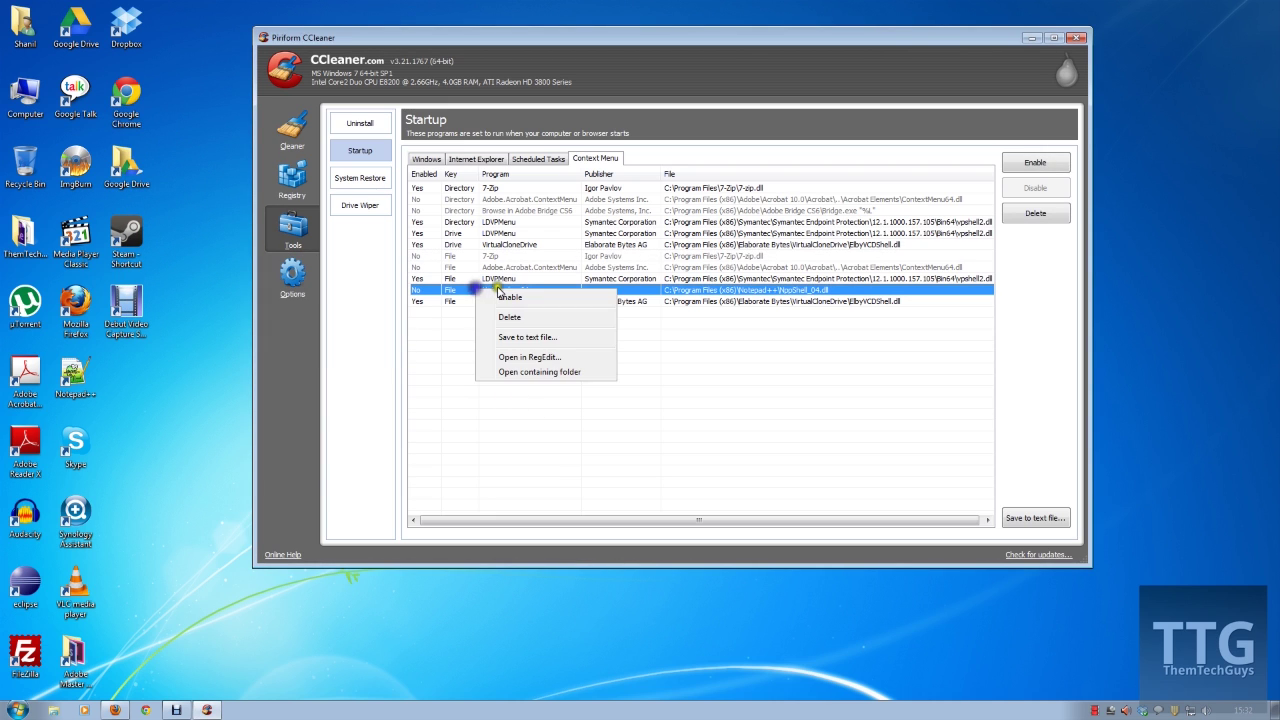
{"action": "left_click", "coordinate": [493, 297]}
{"action": "right_click", "coordinate": [478, 259]}
{"action": "left_click", "coordinate": [493, 265]}
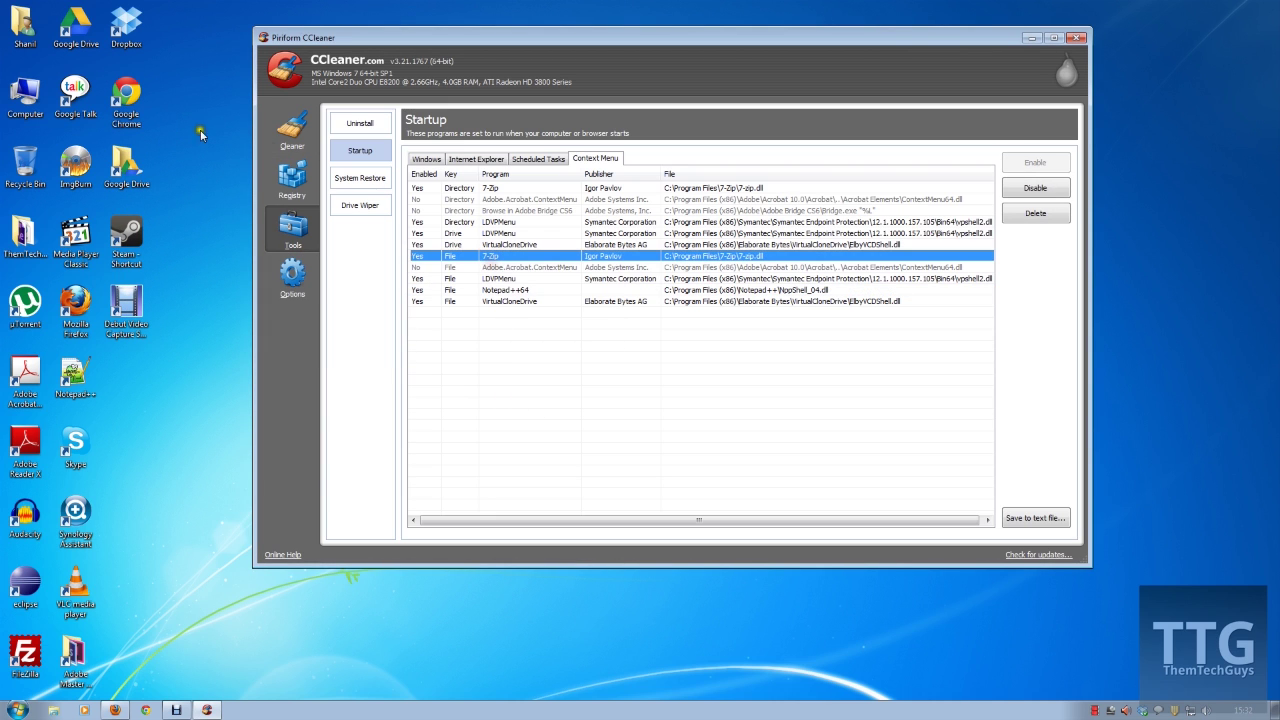
{"action": "right_click", "coordinate": [156, 119]}
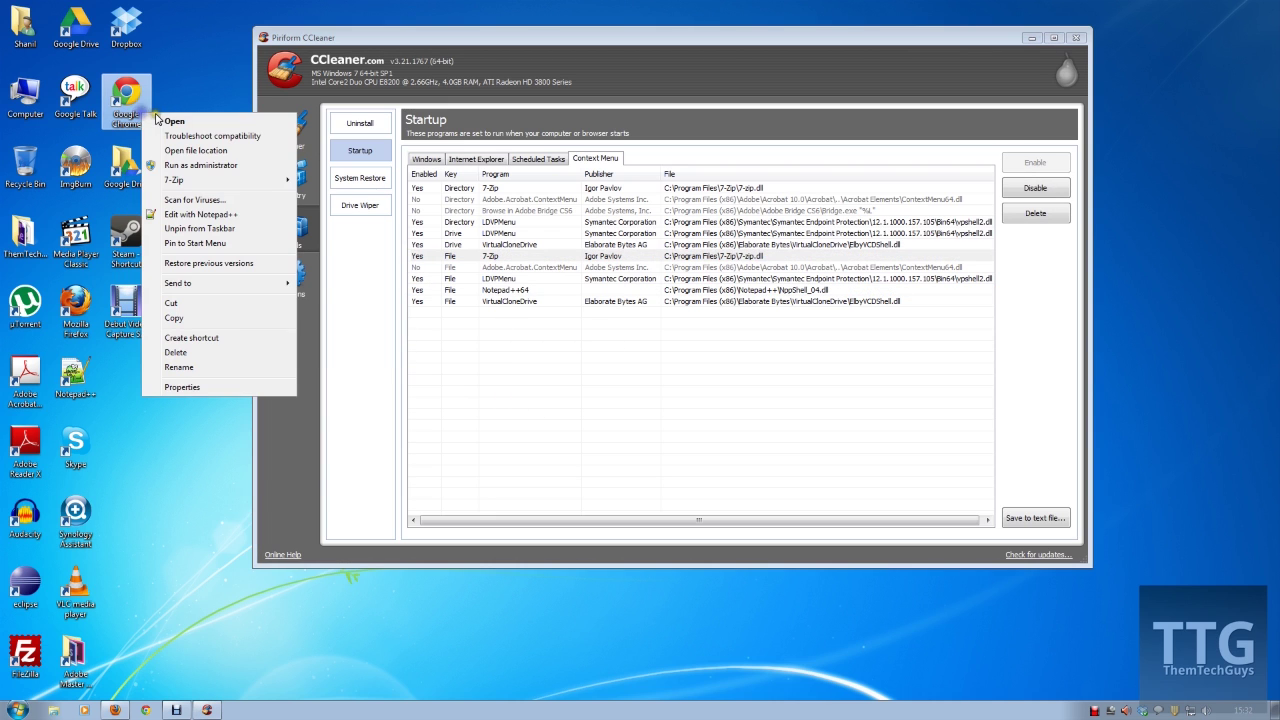
{"action": "left_click", "coordinate": [465, 473]}
Review the 7-Zip file entry and the LDVPMenu directory entry among the context menu items, and clear the selection
{"action": "left_click", "coordinate": [516, 258]}
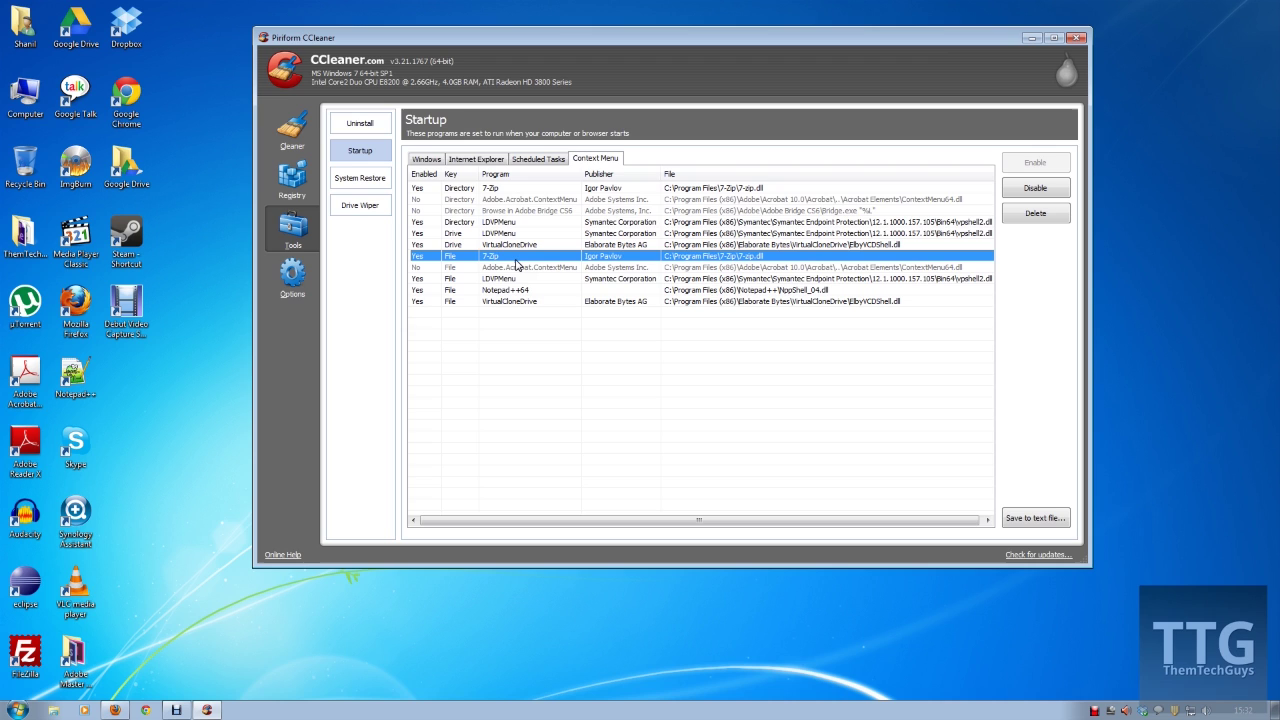
{"action": "left_click", "coordinate": [505, 258]}
{"action": "left_click", "coordinate": [510, 369]}
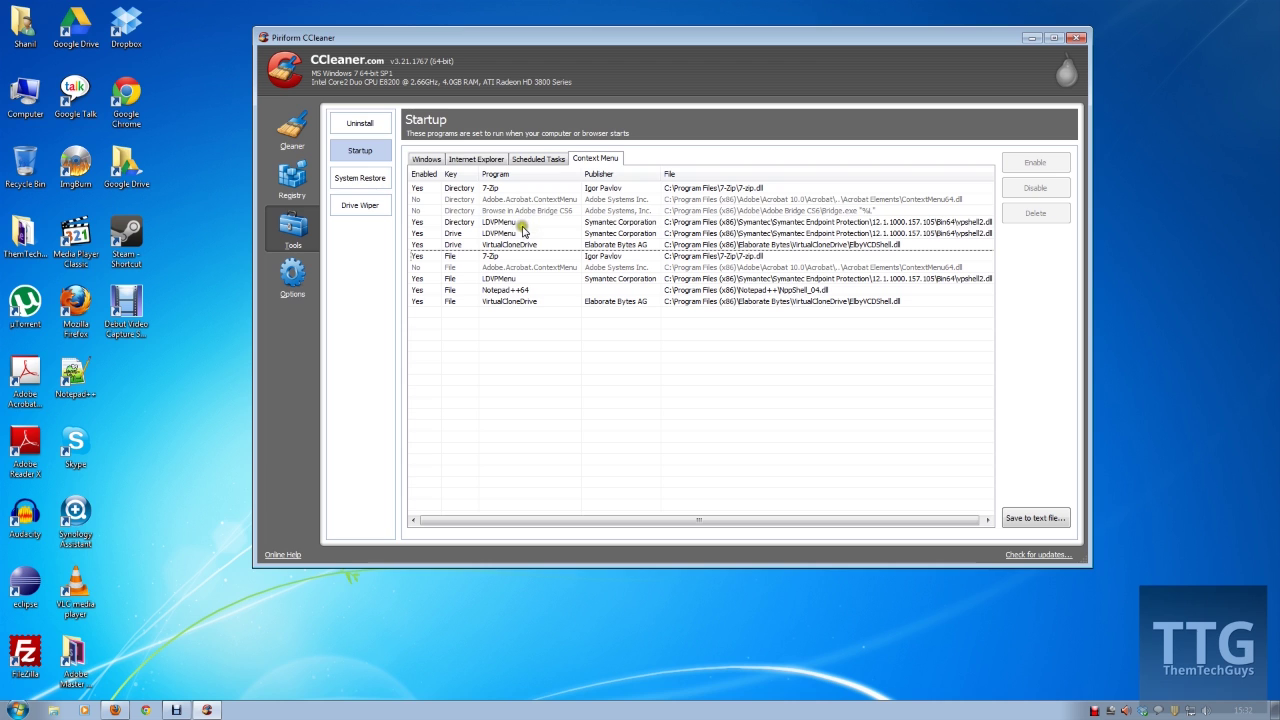
{"action": "left_click", "coordinate": [522, 222]}
{"action": "left_click", "coordinate": [514, 233]}
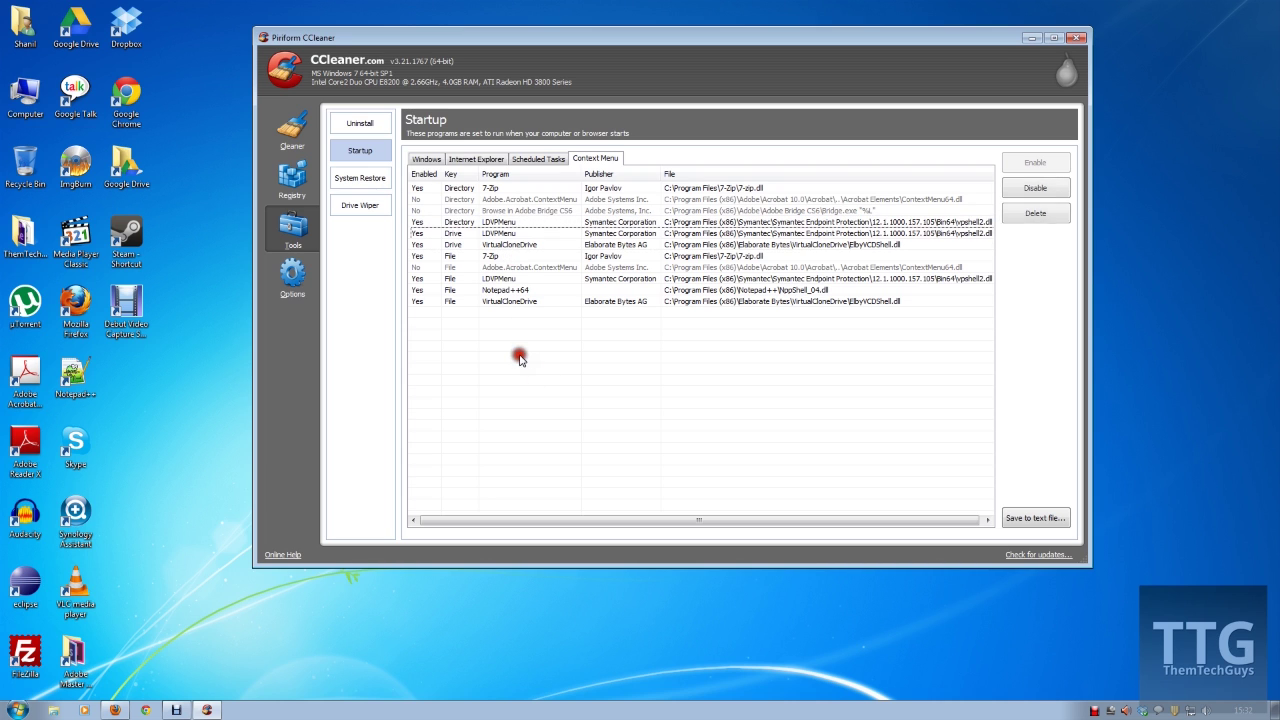
Sort the context menu entries by key and review the VirtualCloneDrive entries for files and drives
{"action": "left_click", "coordinate": [520, 358]}
{"action": "left_click", "coordinate": [451, 174]}
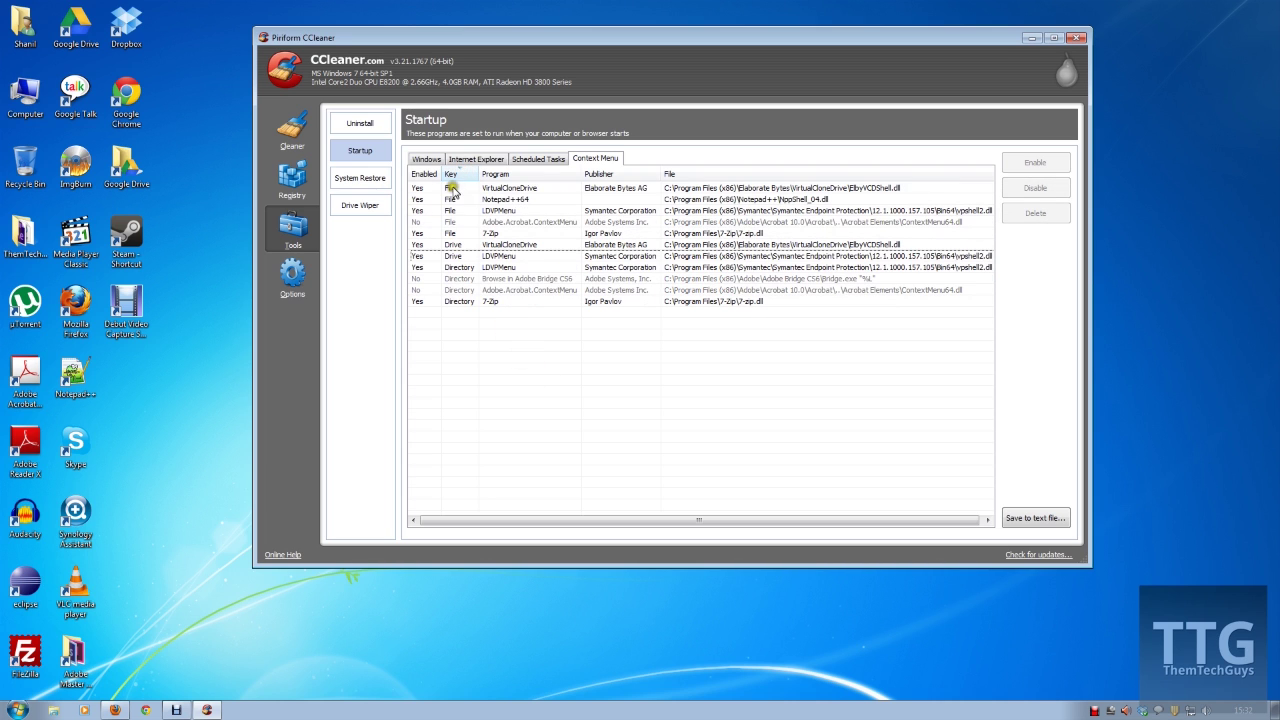
{"action": "left_click", "coordinate": [452, 189]}
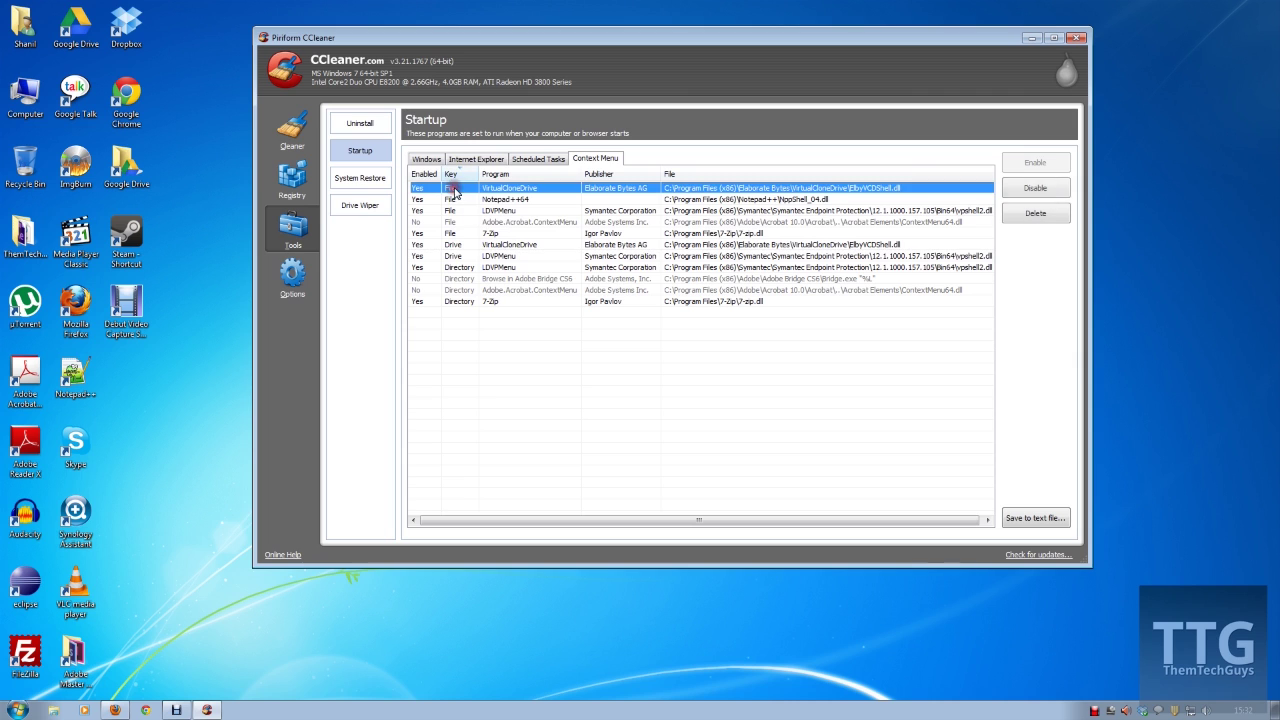
{"action": "left_click", "coordinate": [459, 247]}
{"action": "left_click", "coordinate": [466, 354]}
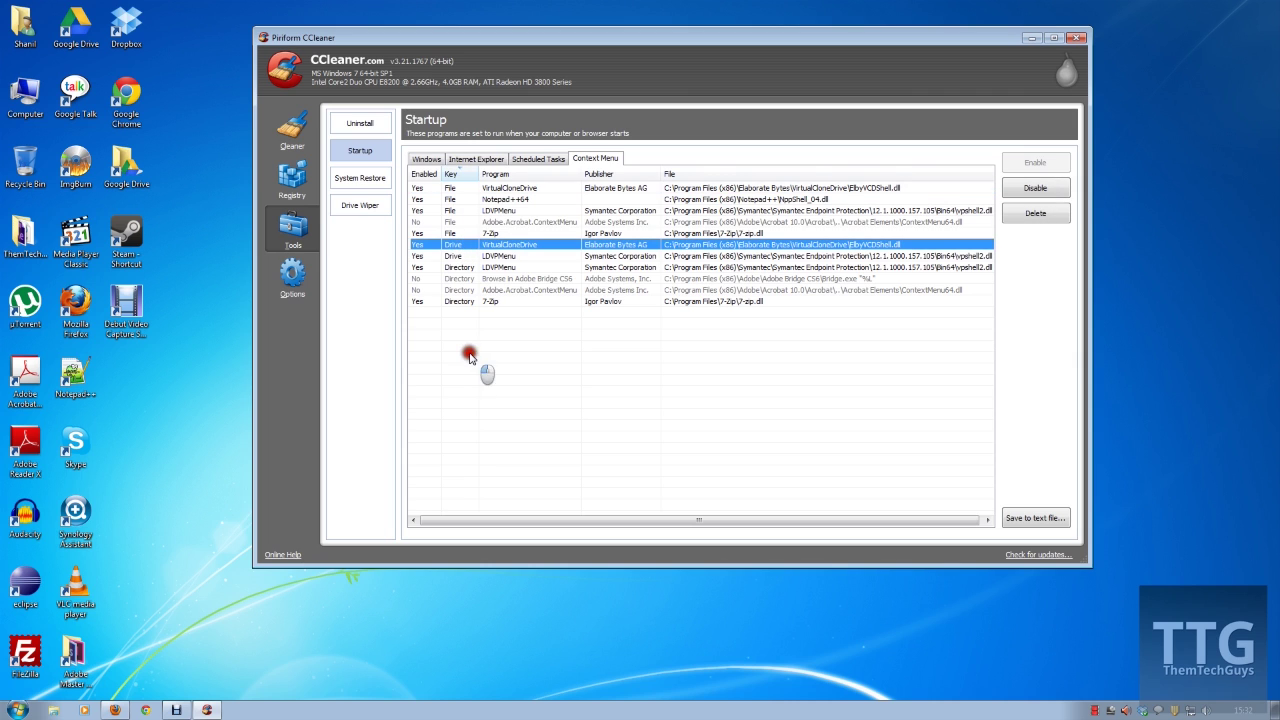
Open the Computer folder and examine the Virtual CloneDrive options in the context menu of BD-ROM Drive (J:)
{"action": "right_click", "coordinate": [29, 35]}
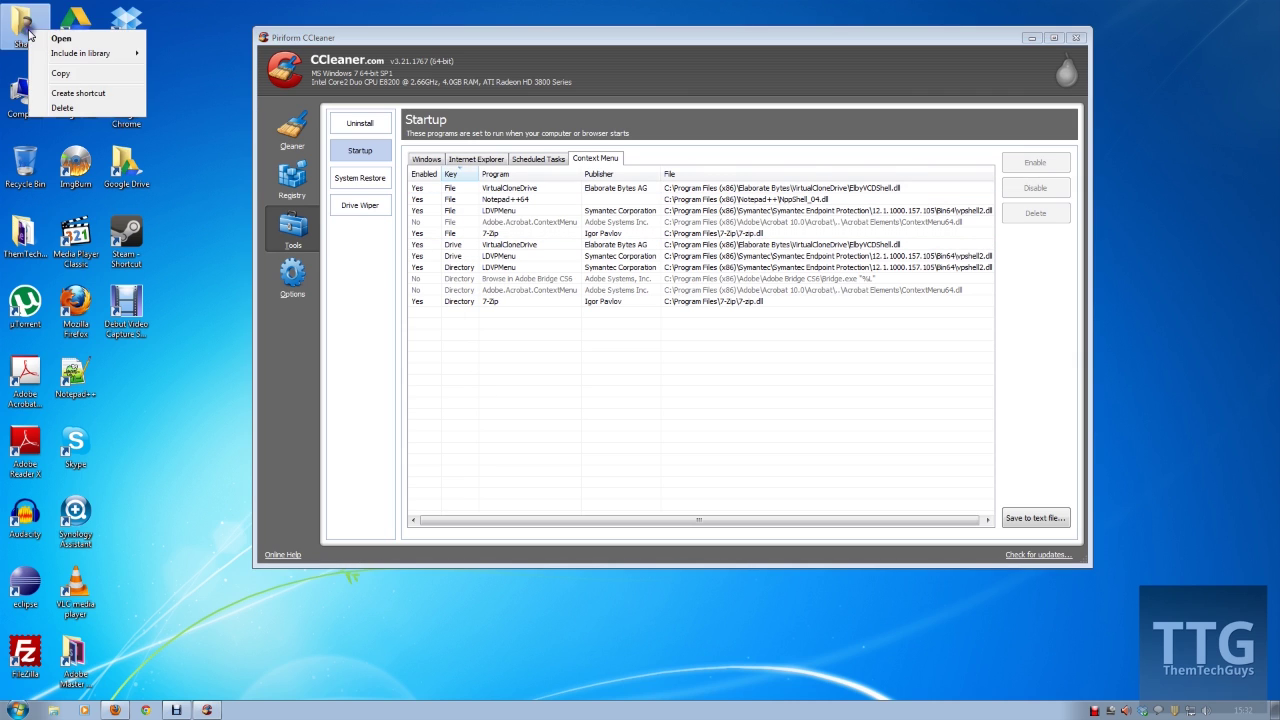
{"action": "double_click", "coordinate": [25, 95]}
{"action": "right_click", "coordinate": [402, 218]}
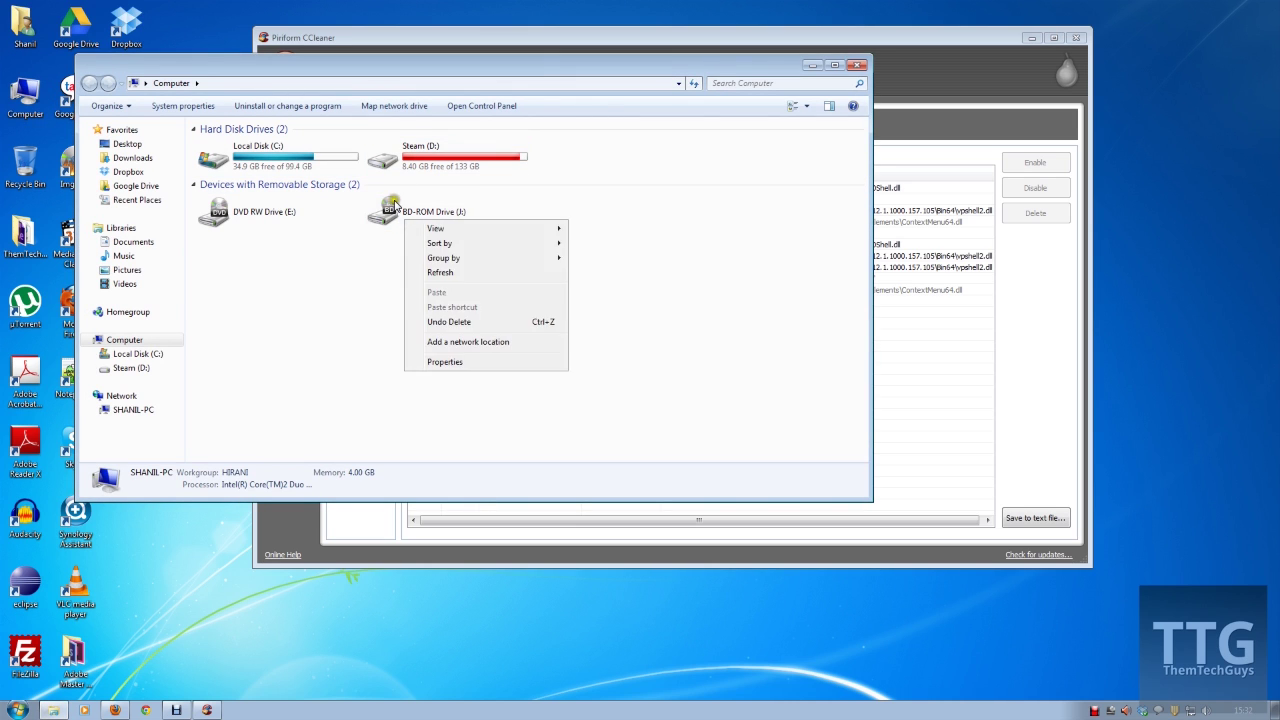
{"action": "left_click", "coordinate": [400, 214]}
{"action": "right_click", "coordinate": [398, 206]}
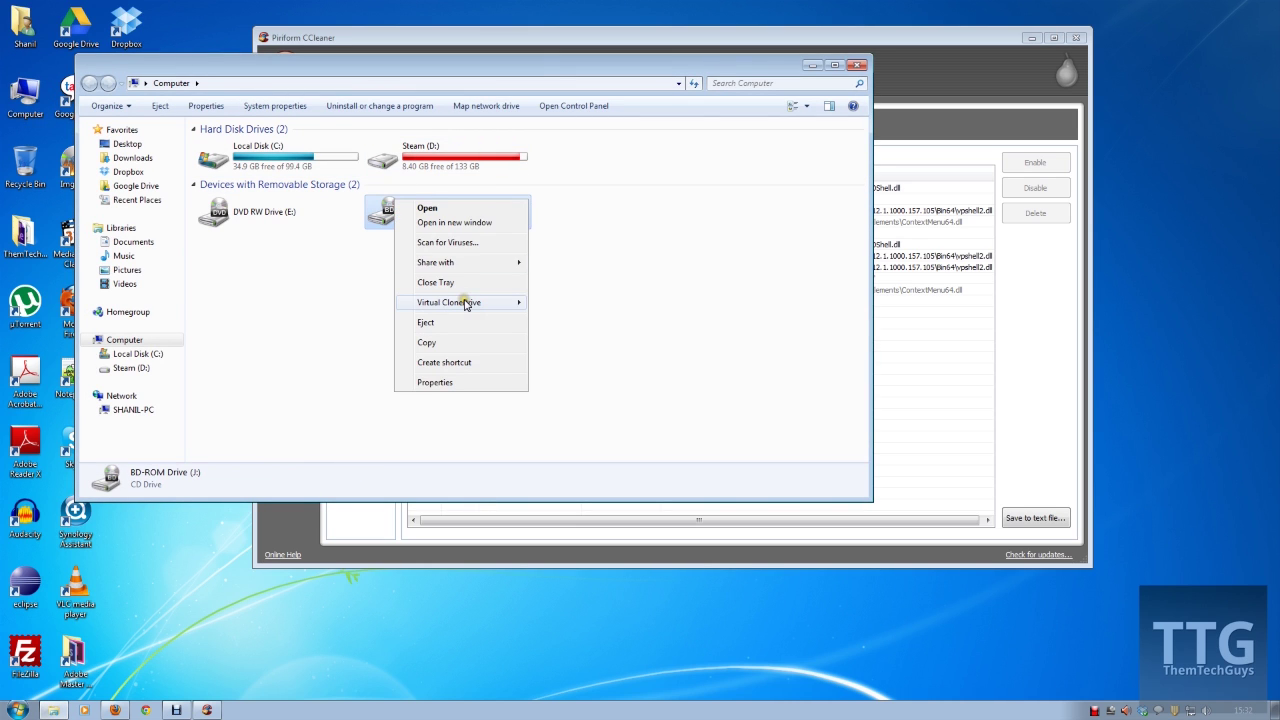
{"action": "mouse_move", "coordinate": [465, 304]}
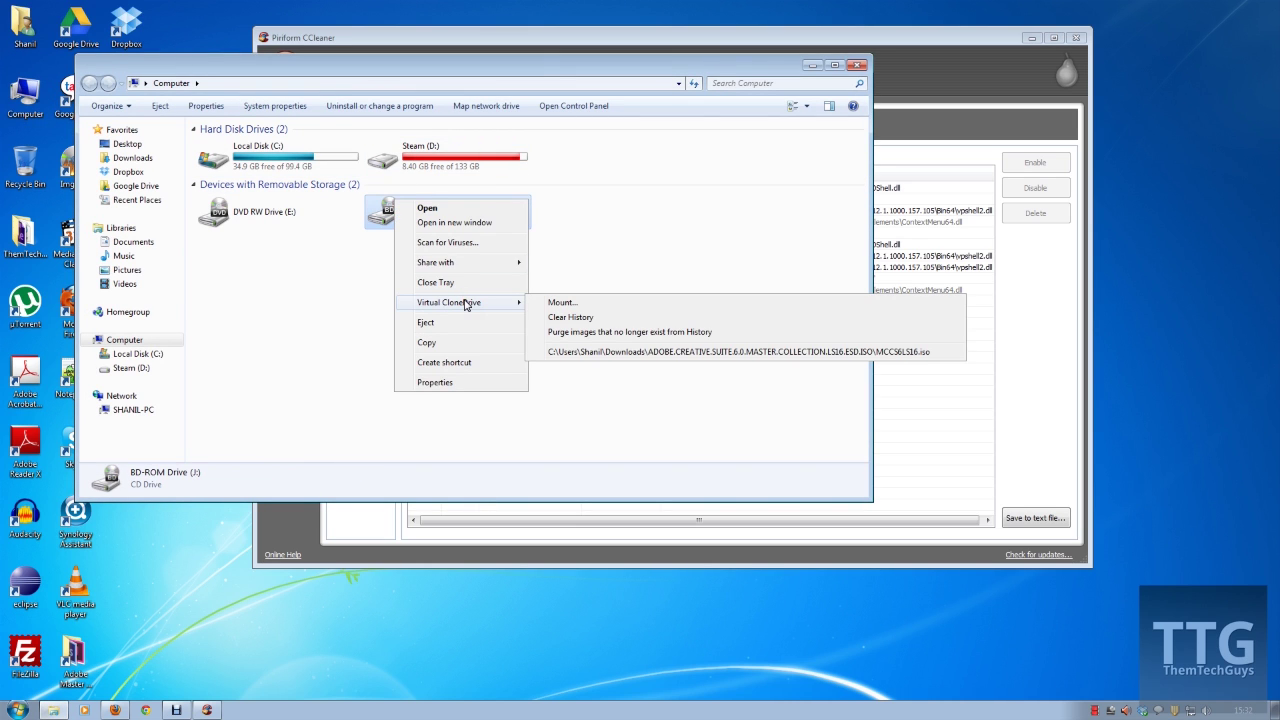
{"action": "left_click", "coordinate": [940, 450]}
Disable the VirtualCloneDrive drive entry of the context menu, and check the effect on BD-ROM Drive (J:)
{"action": "right_click", "coordinate": [478, 247]}
{"action": "left_click", "coordinate": [500, 264]}
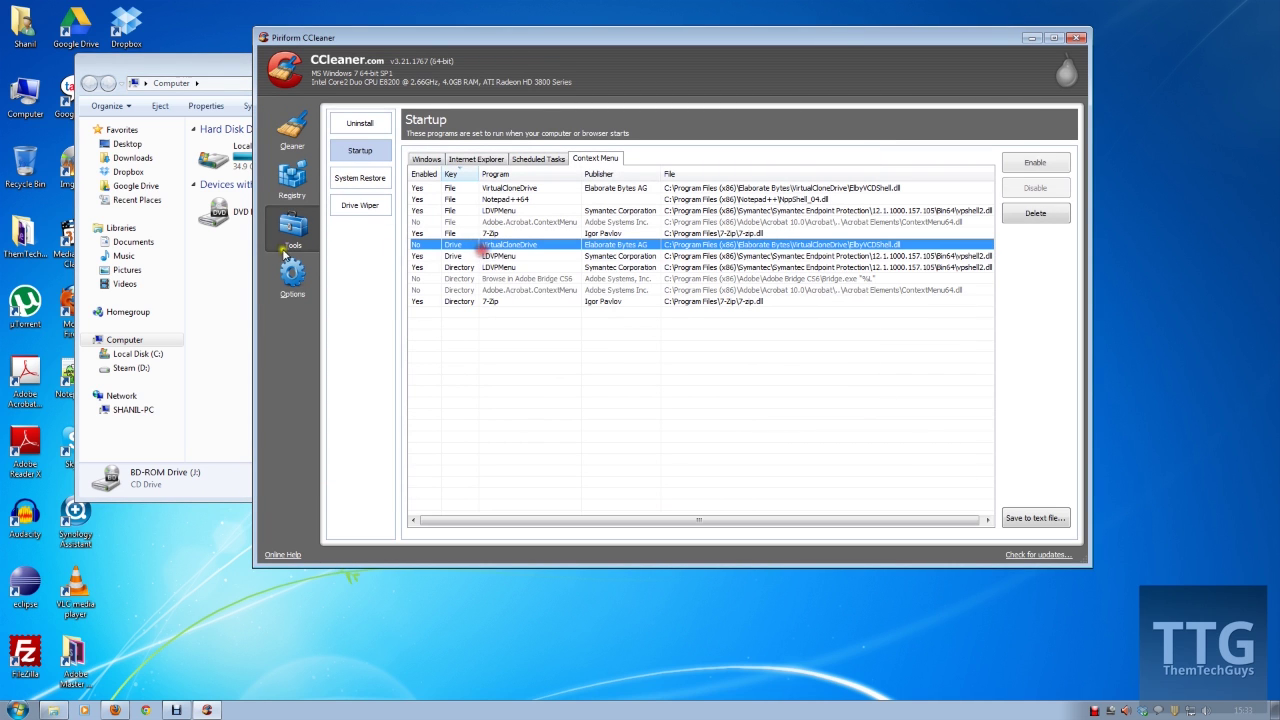
{"action": "left_click", "coordinate": [229, 251]}
{"action": "right_click", "coordinate": [222, 217]}
{"action": "left_click", "coordinate": [372, 210]}
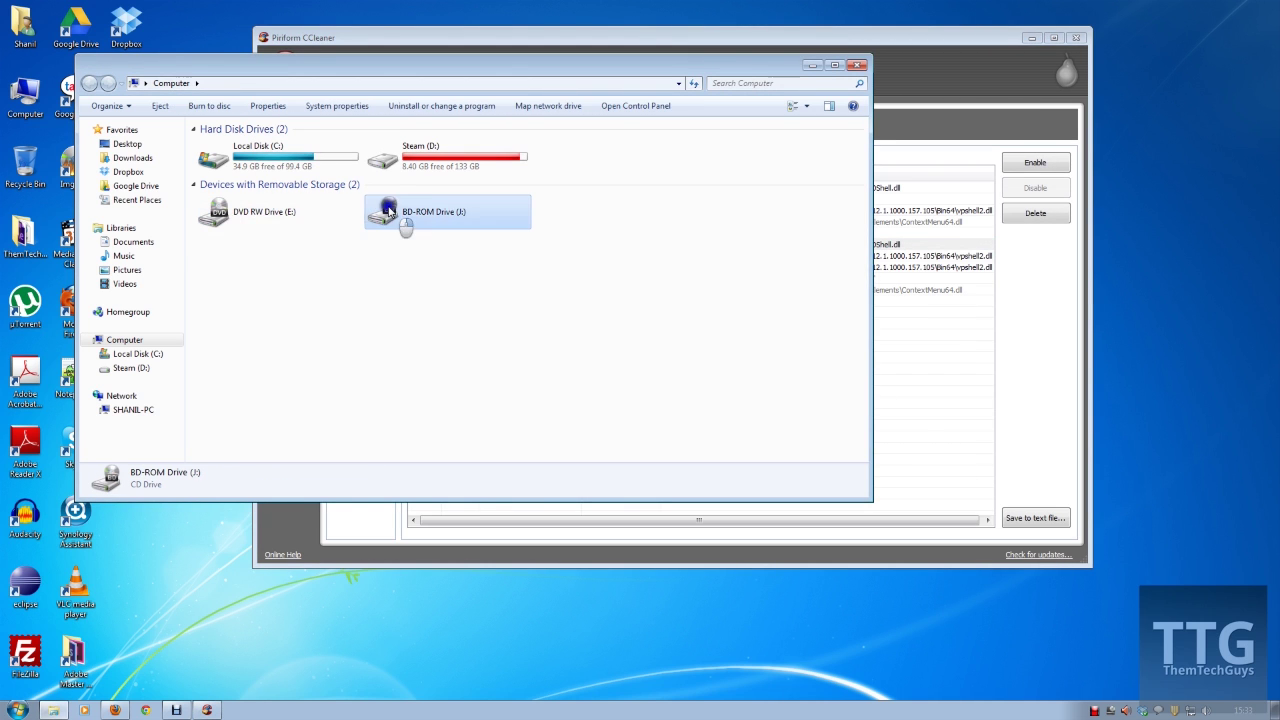
{"action": "right_click", "coordinate": [388, 208]}
{"action": "left_click", "coordinate": [926, 390]}
Enable the VirtualCloneDrive drive entry of the context menu again and clear the selection
{"action": "left_click", "coordinate": [452, 247]}
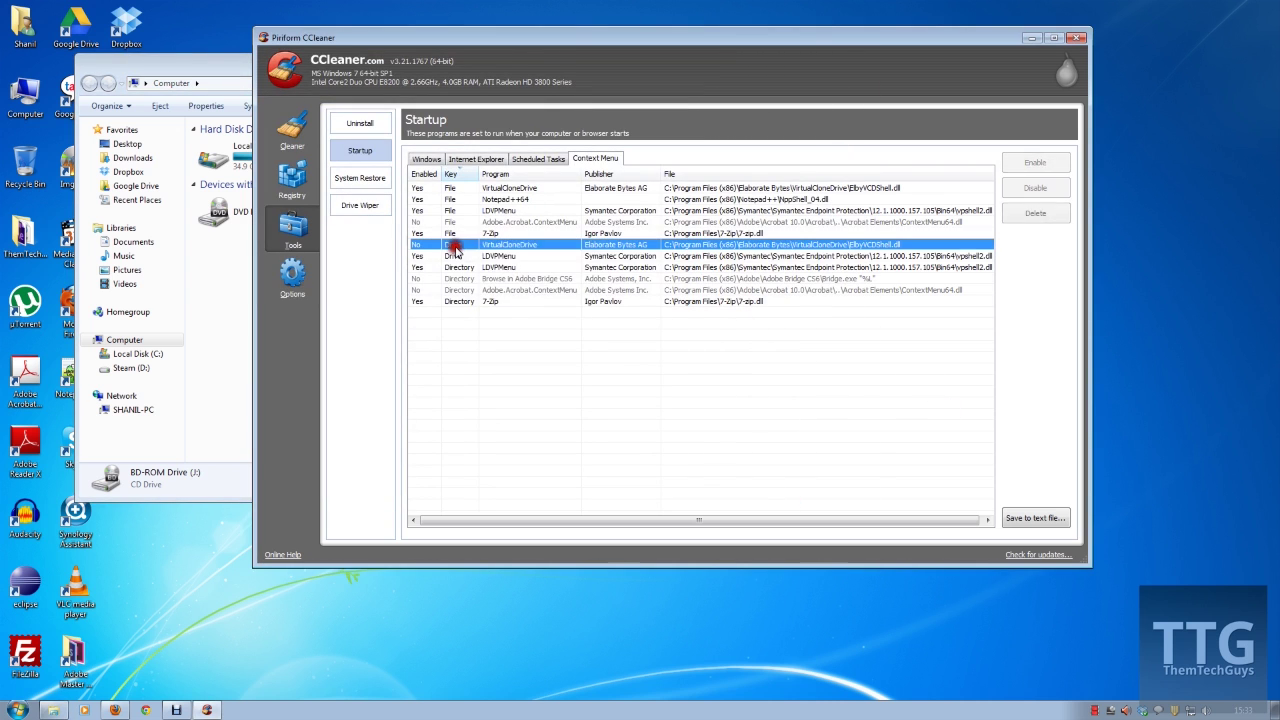
{"action": "right_click", "coordinate": [452, 244]}
{"action": "left_click", "coordinate": [484, 257]}
{"action": "left_click", "coordinate": [472, 354]}
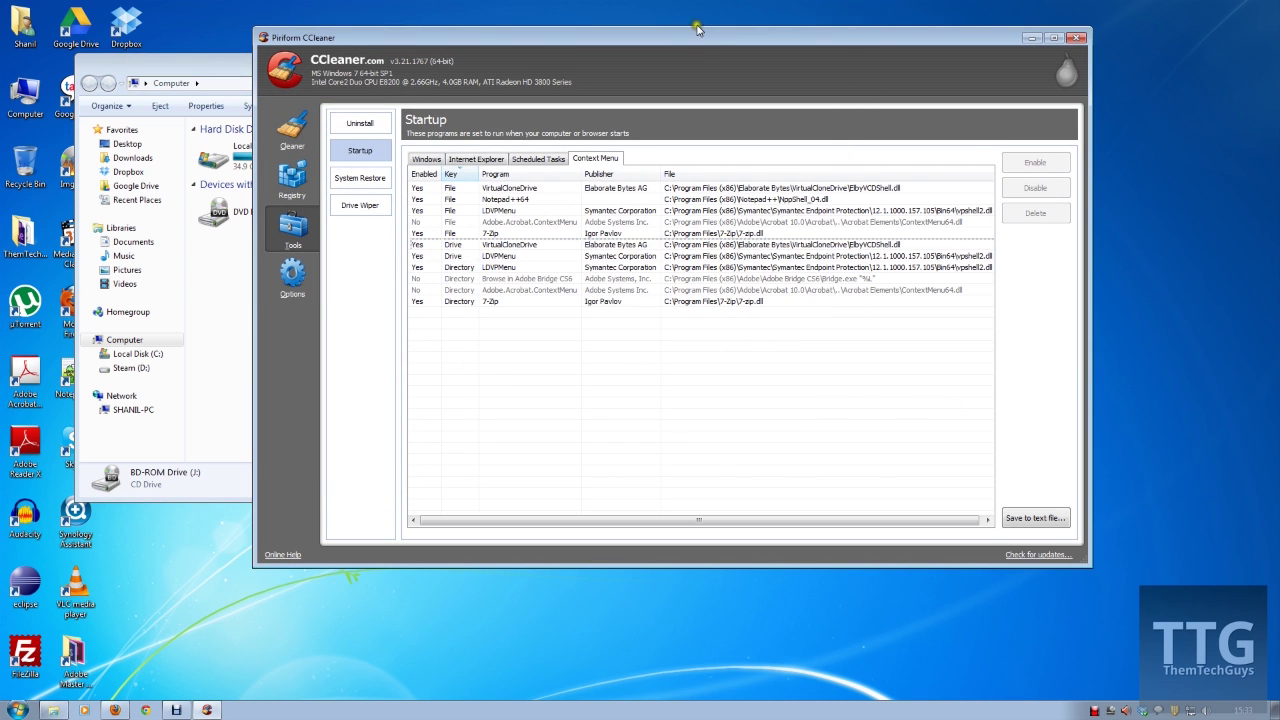
Move the CCleaner window slightly lower and bring it back in front of the Computer folder window
{"action": "left_click_drag", "start_coordinate": [694, 30], "coordinate": [696, 58]}
{"action": "left_click", "coordinate": [205, 60]}
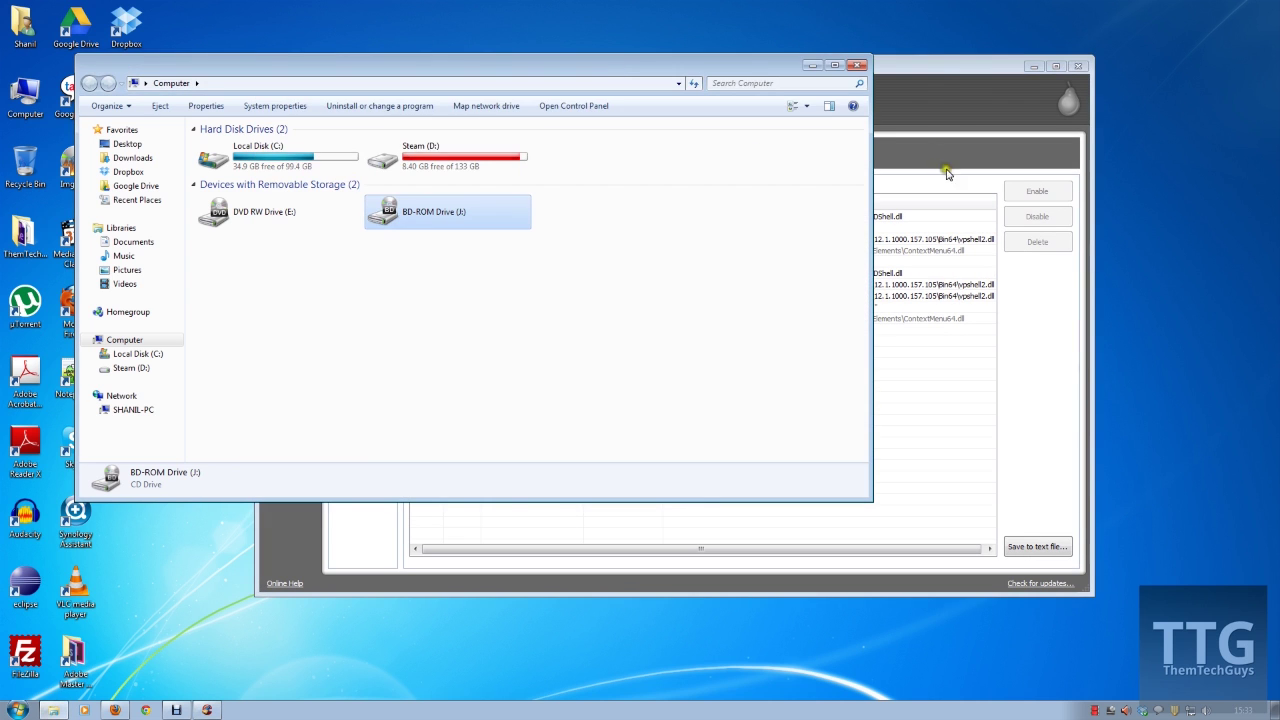
{"action": "left_click", "coordinate": [935, 66]}
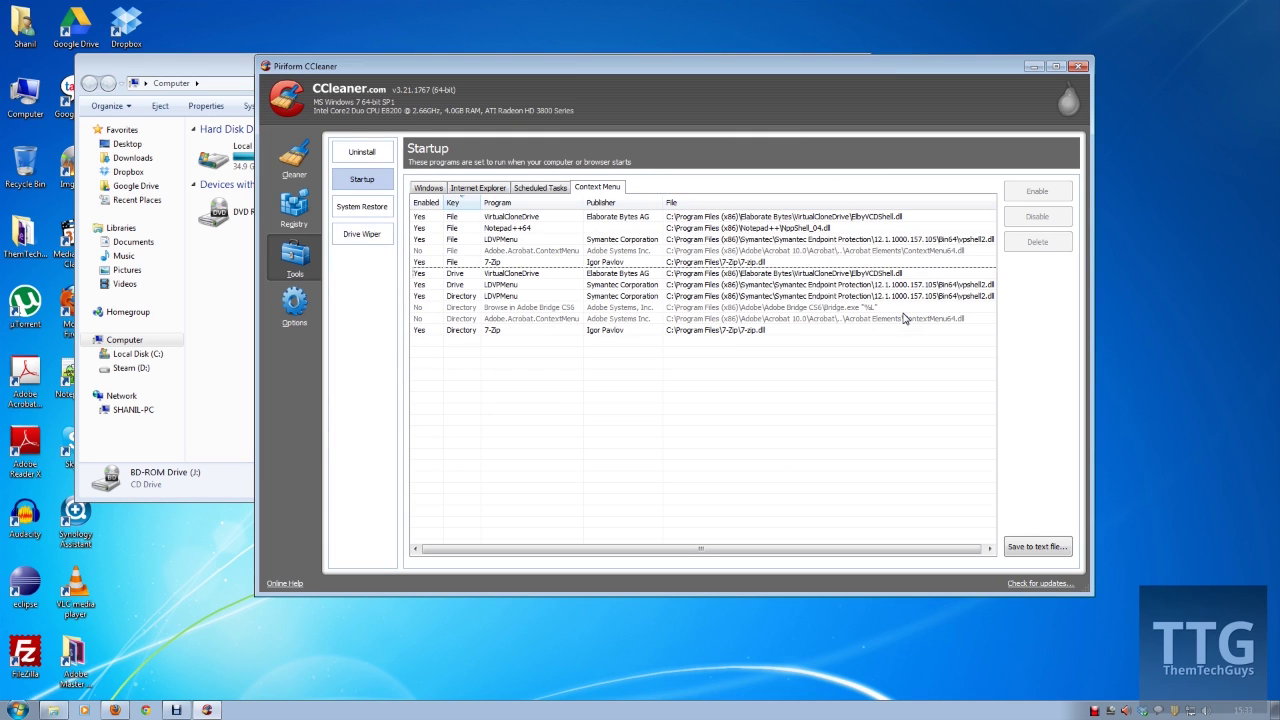